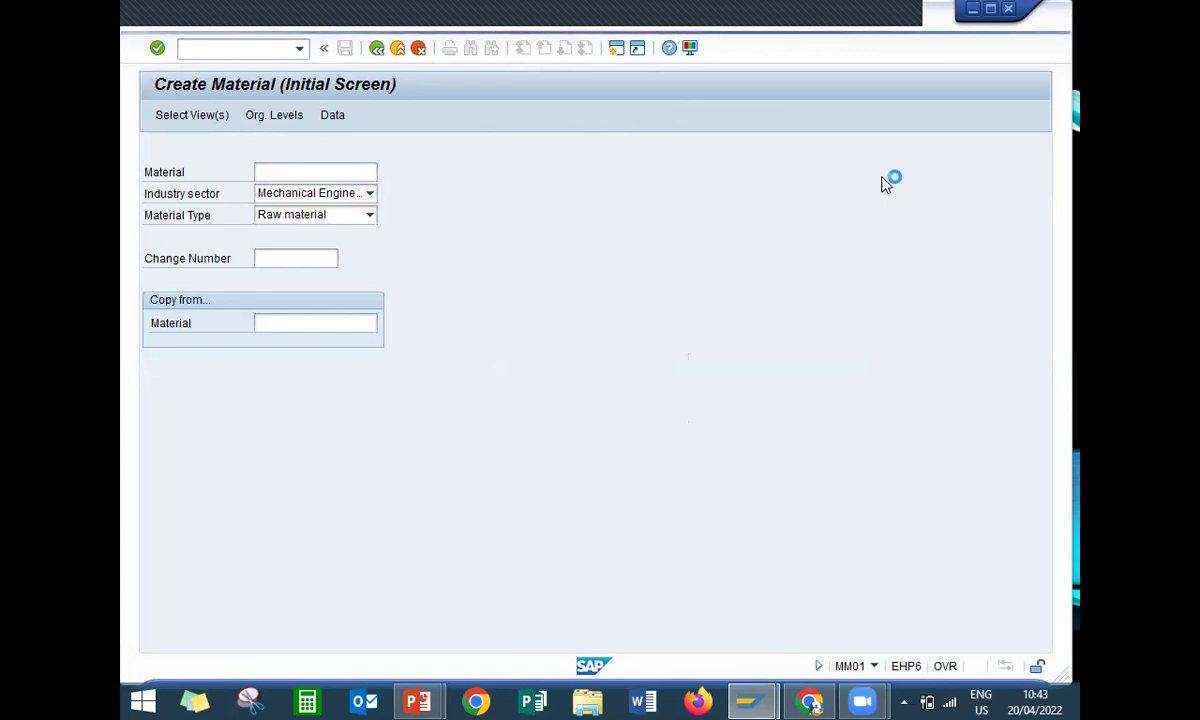
Set the organizational levels for the new raw material to plant 1111 and storage location 1111.
key(Return)
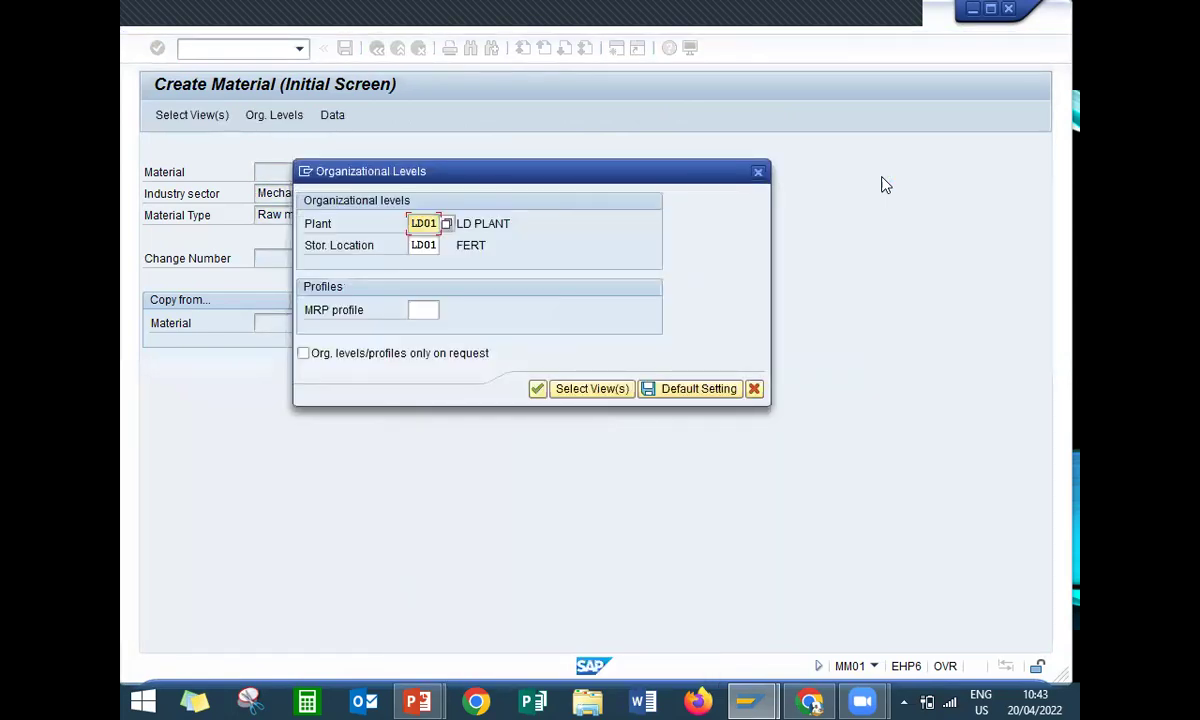
text(1111)
key(Tab)
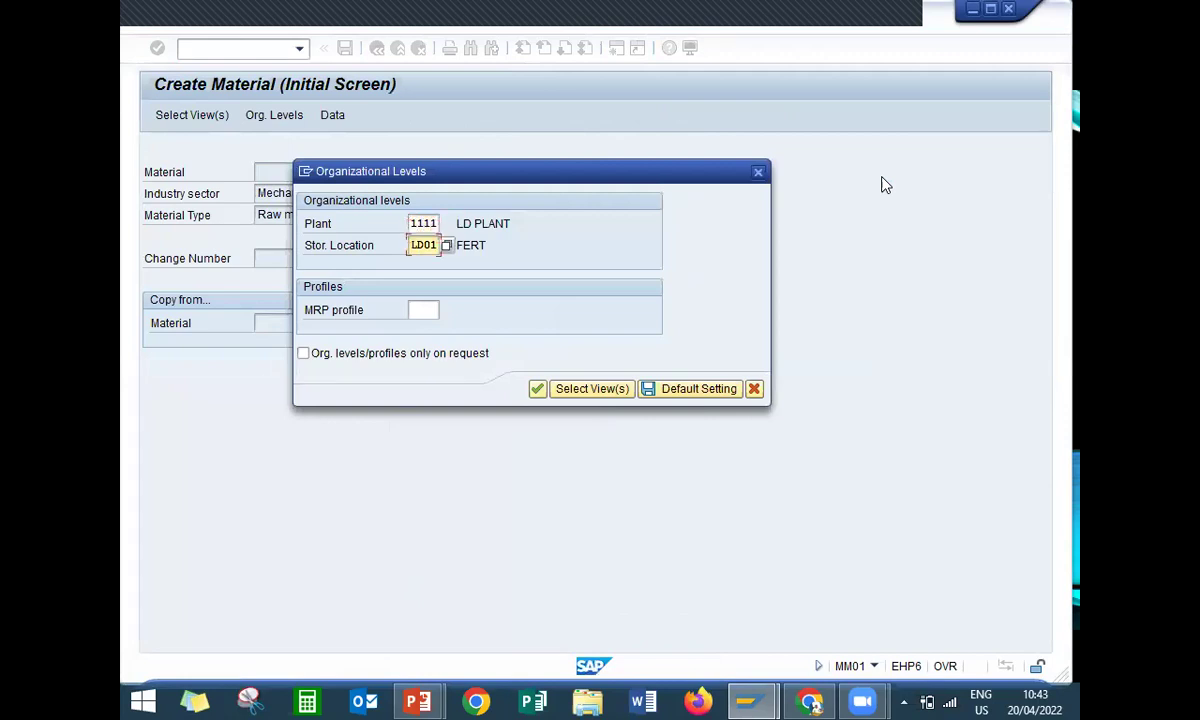
key(BackSpace)
key(BackSpace)
key(BackSpace)
key(BackSpace)
text(1111)
key(Return)
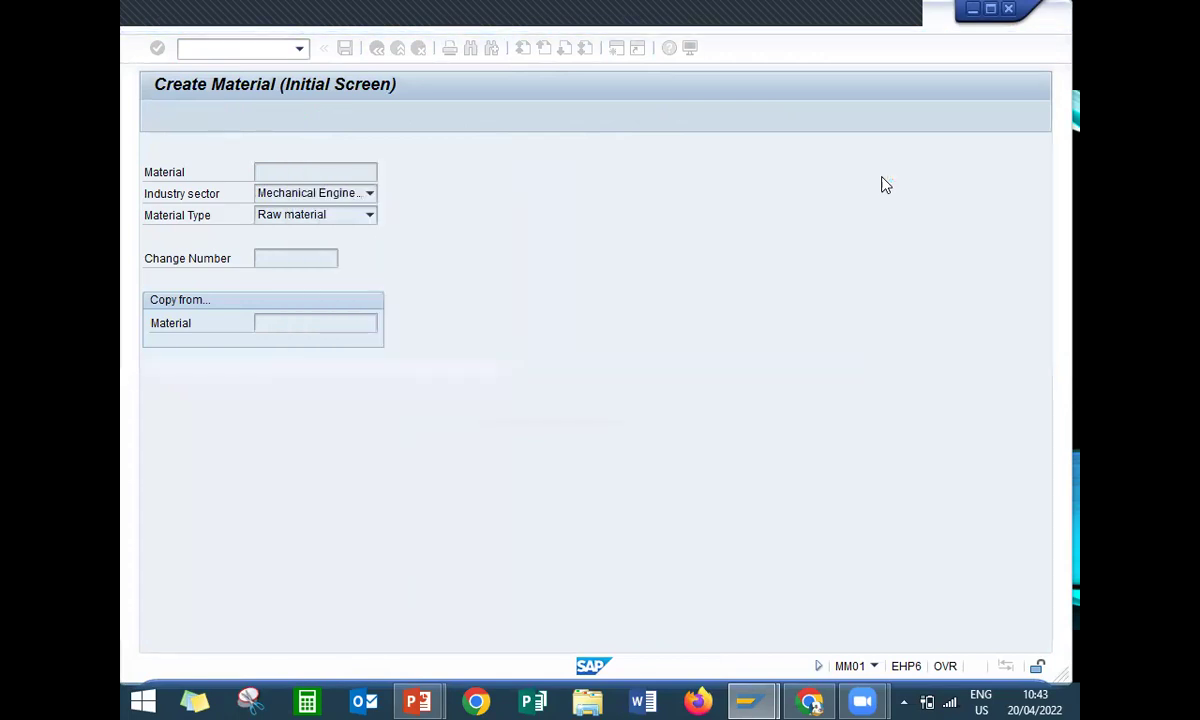
Enter the basic data with description SODA ASH, base unit of measure KG and material group 00103.
text(SODA ASH)
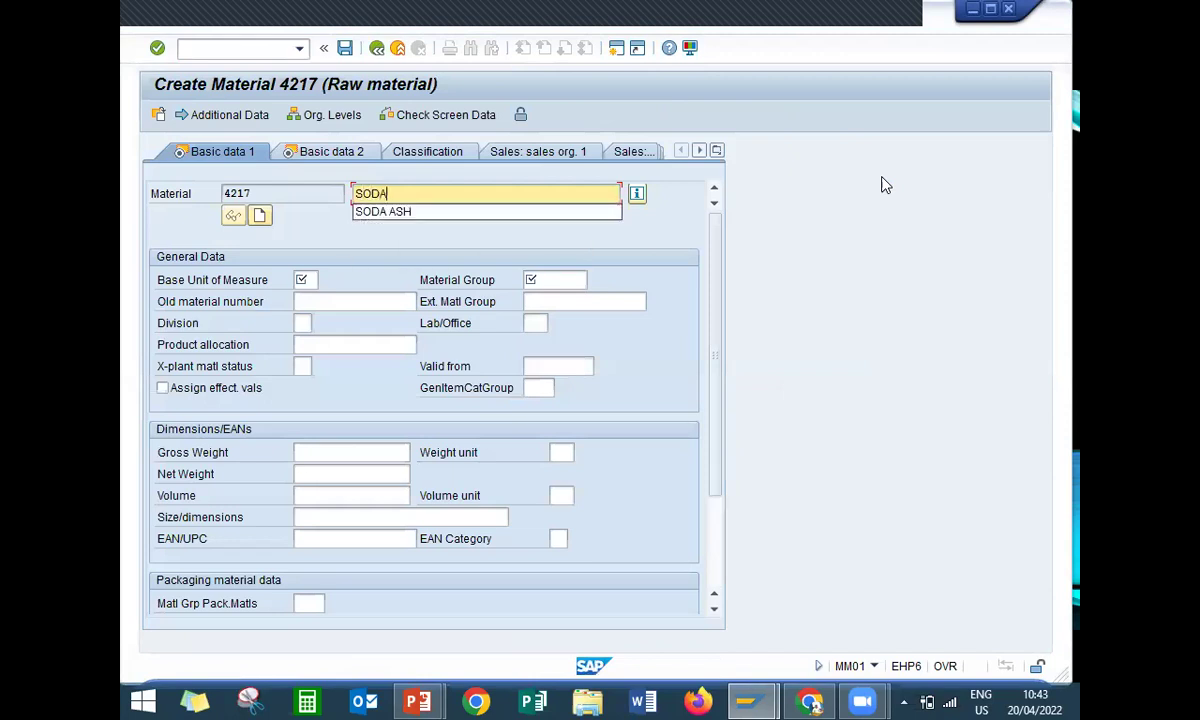
key(Return)
text(KG)
key(Return)
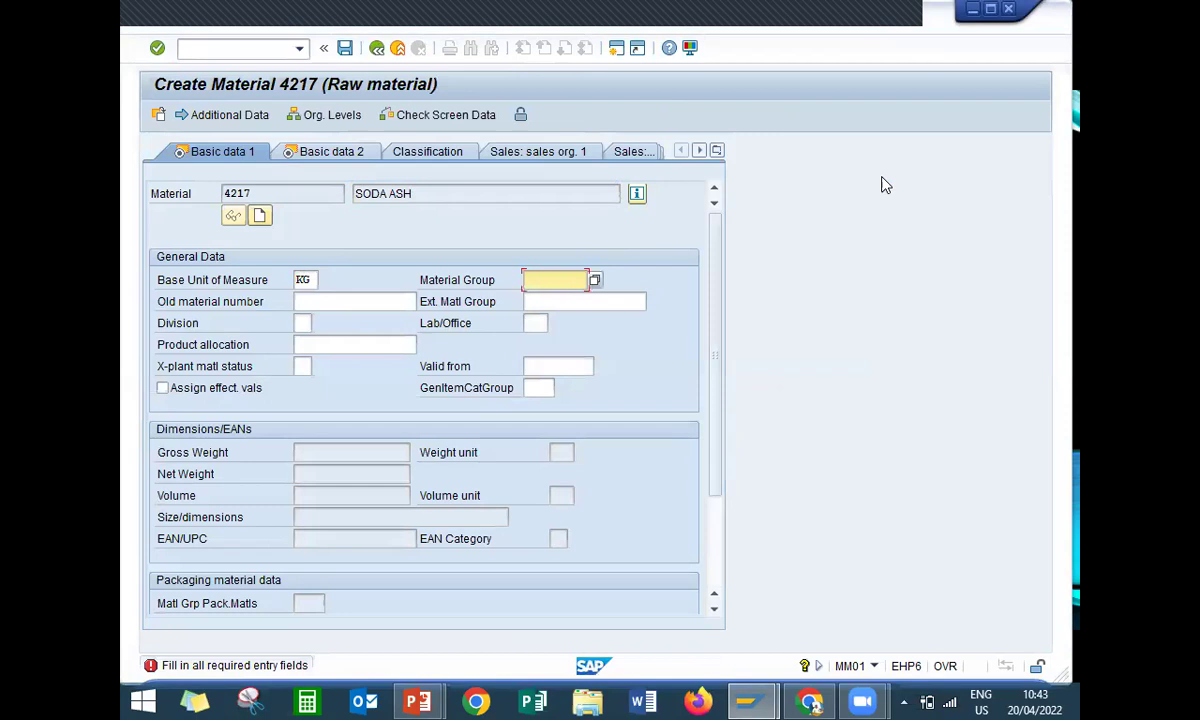
key(BackSpace)
key(Return)
key(Return)
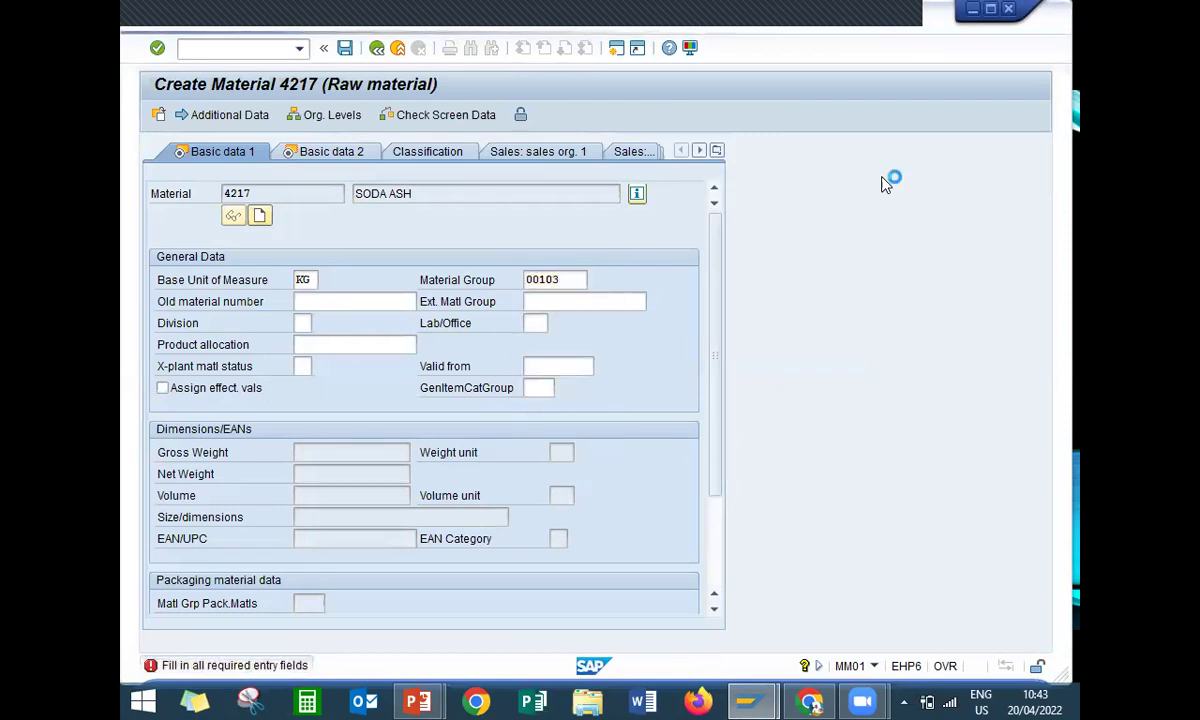
Set the purchasing group to 000 and enable batch management in the material's purchasing data.
key(Return)
key(Return)
text(000)
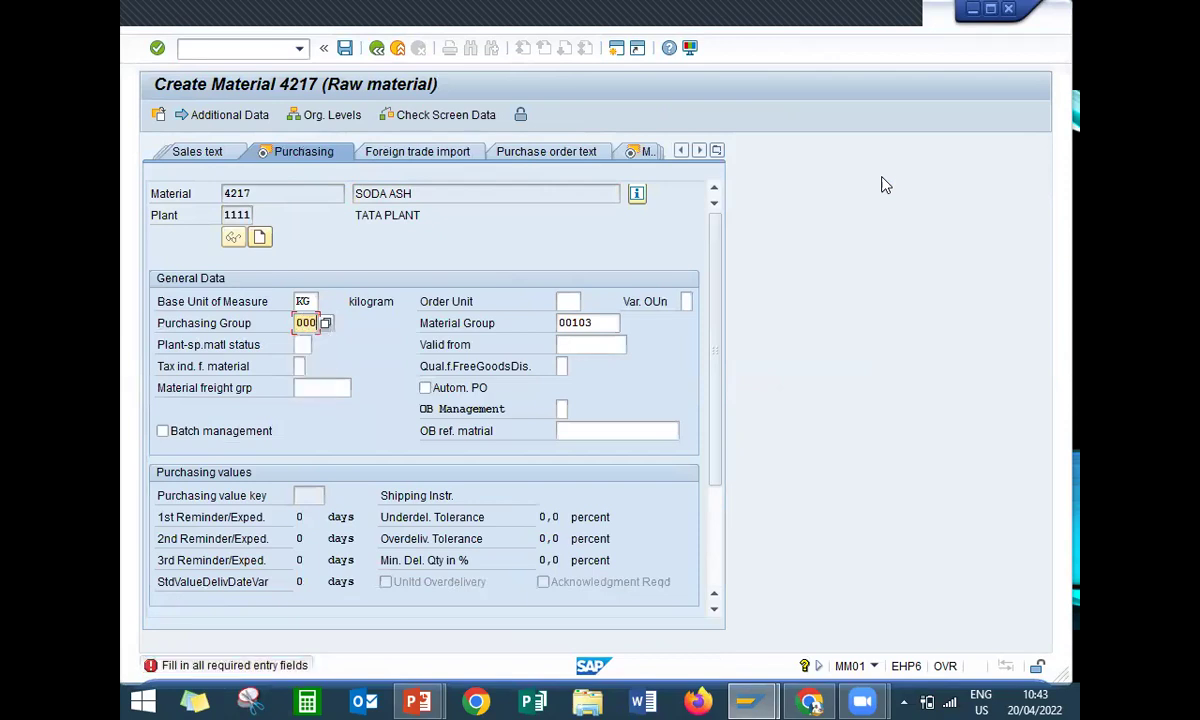
click(162, 431)
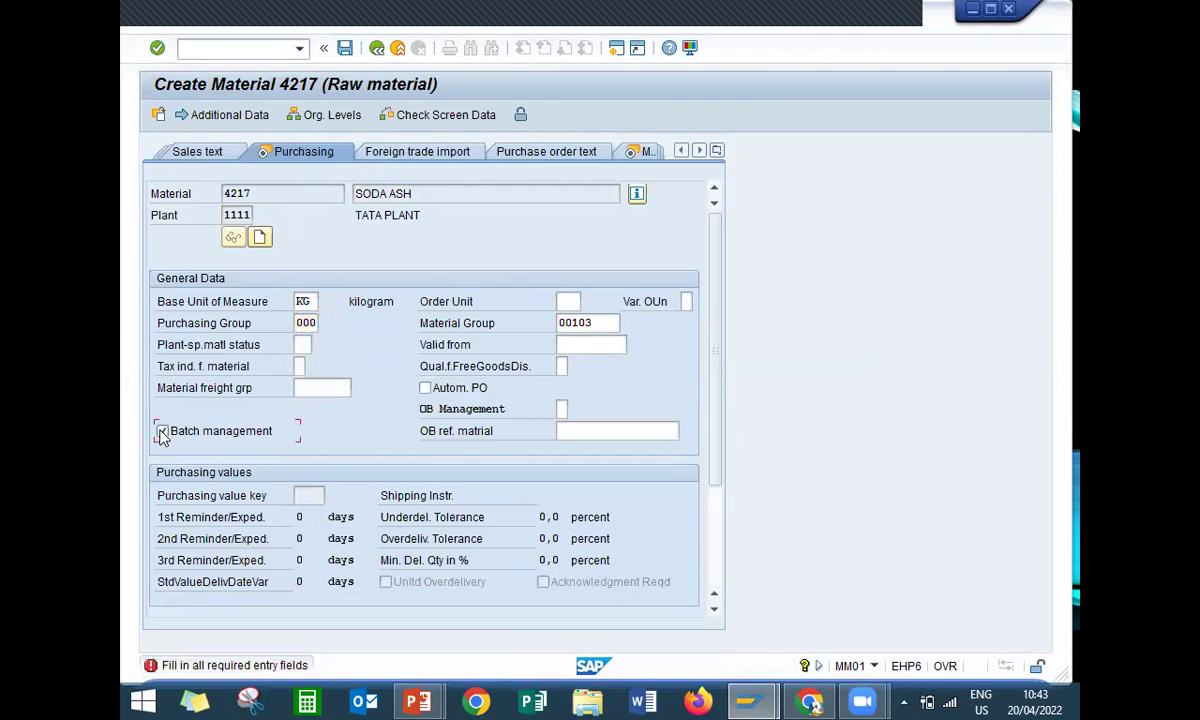
Set the MRP type to ND in the material's MRP 1 data.
key(Return)
text(ND)
key(Return)
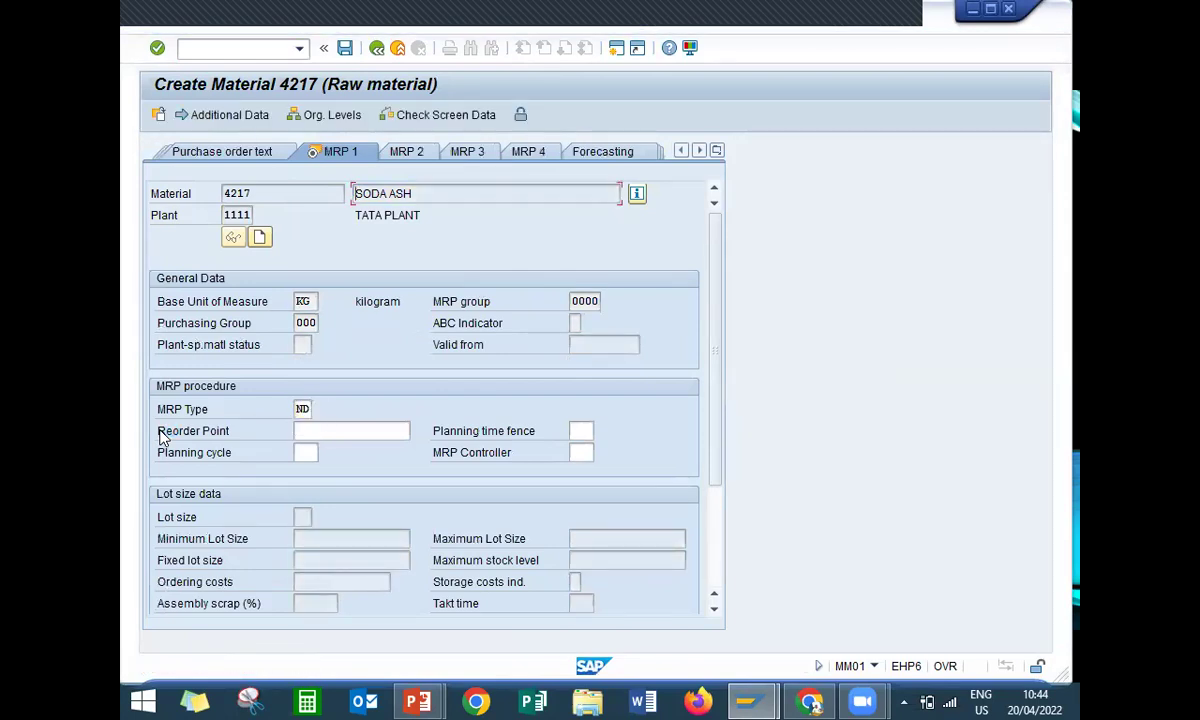
Enter valuation class 3000 in the material's Accounting 1 data.
key(Return)
key(Return)
key(Return)
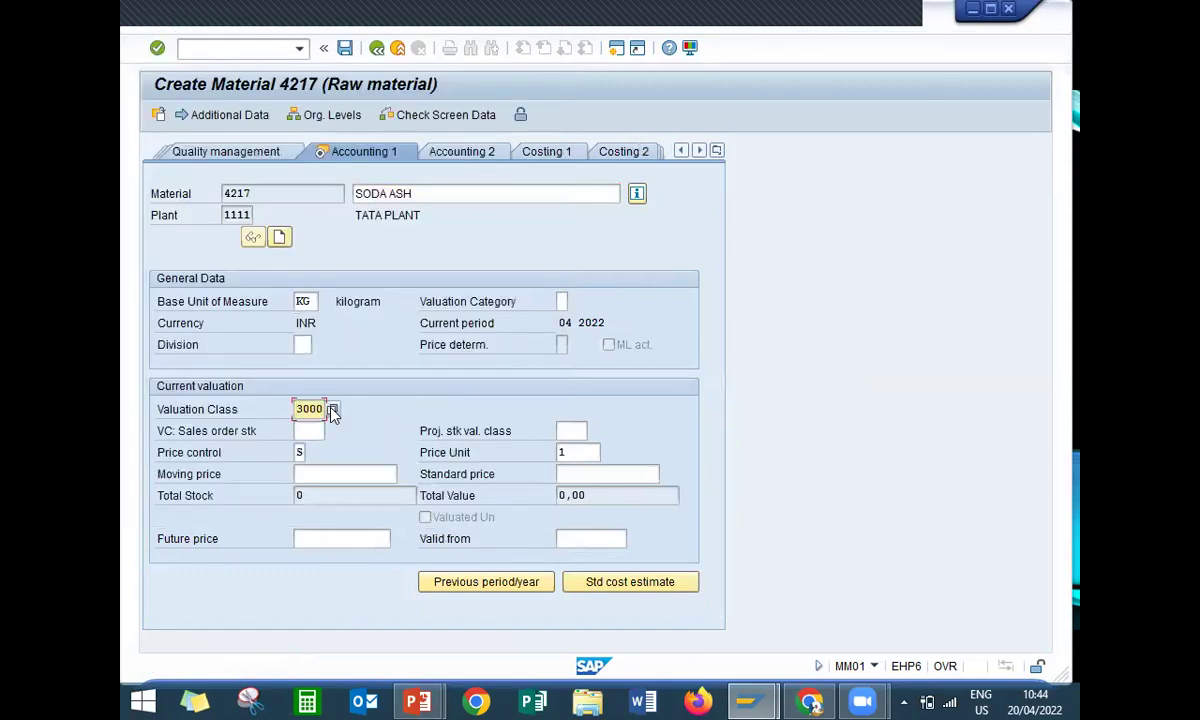
Set the planned delivery time to 1 day in the MRP 2 data and save the material.
key(Return)
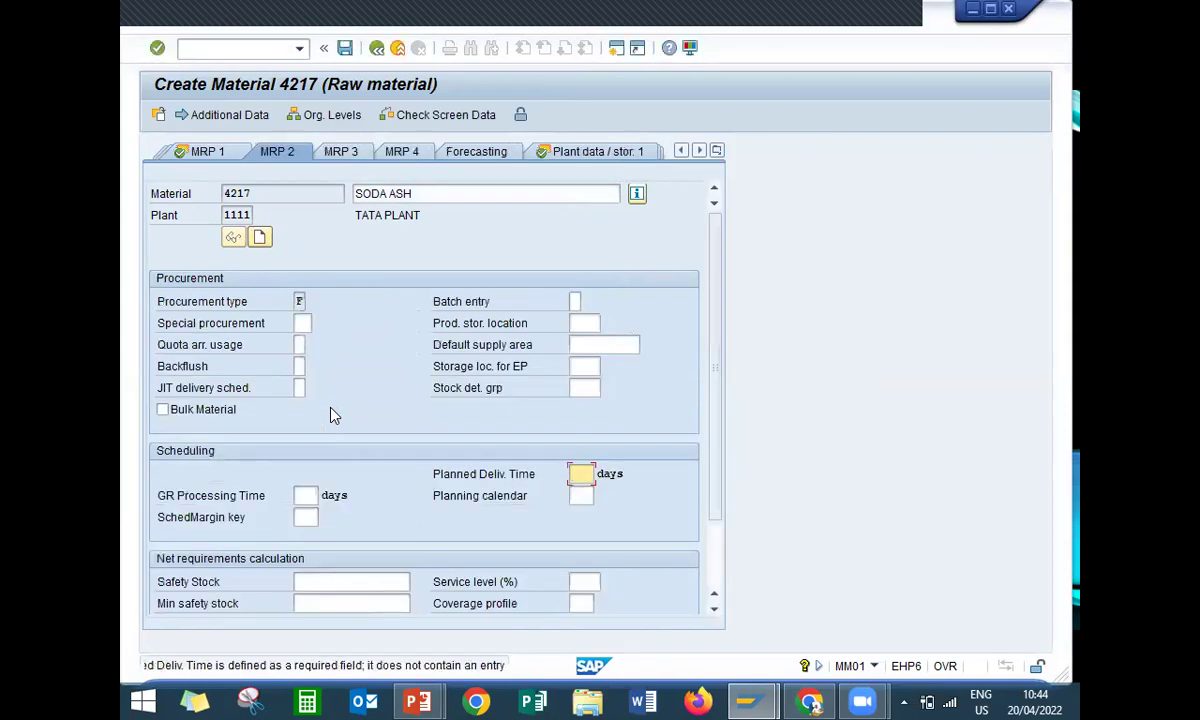
text(1)
key(Return)
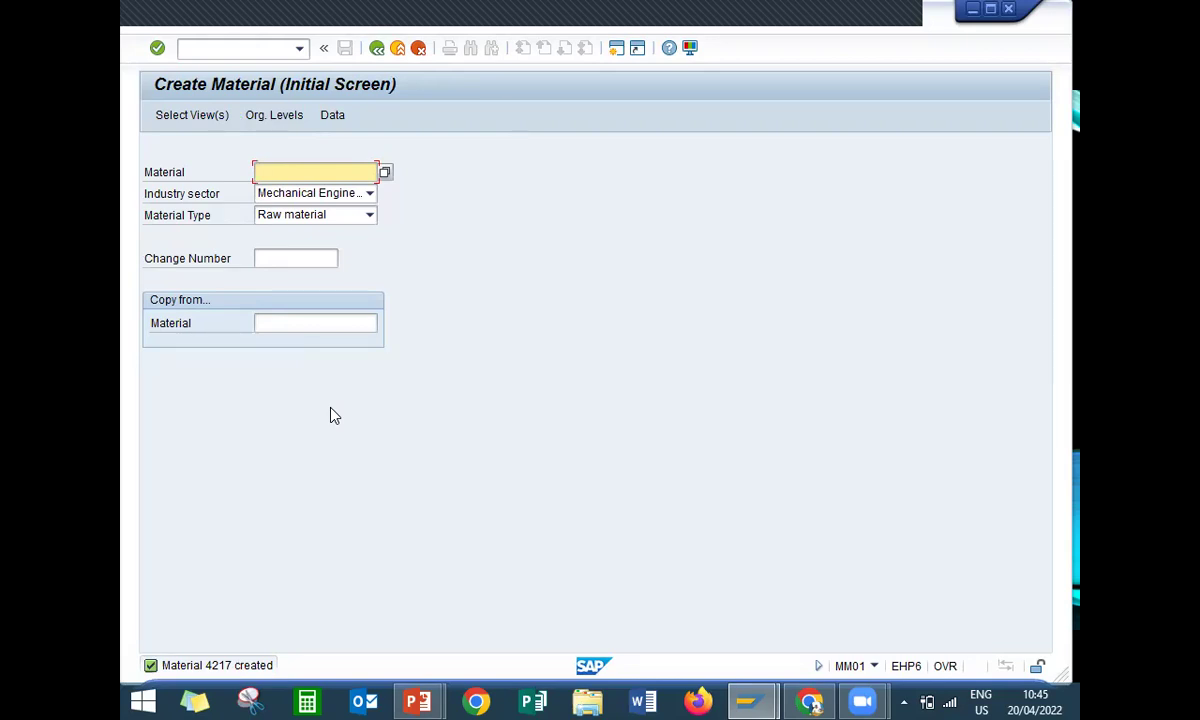
Leave material creation and open the Create Batch transaction MSC1N.
key(F3)
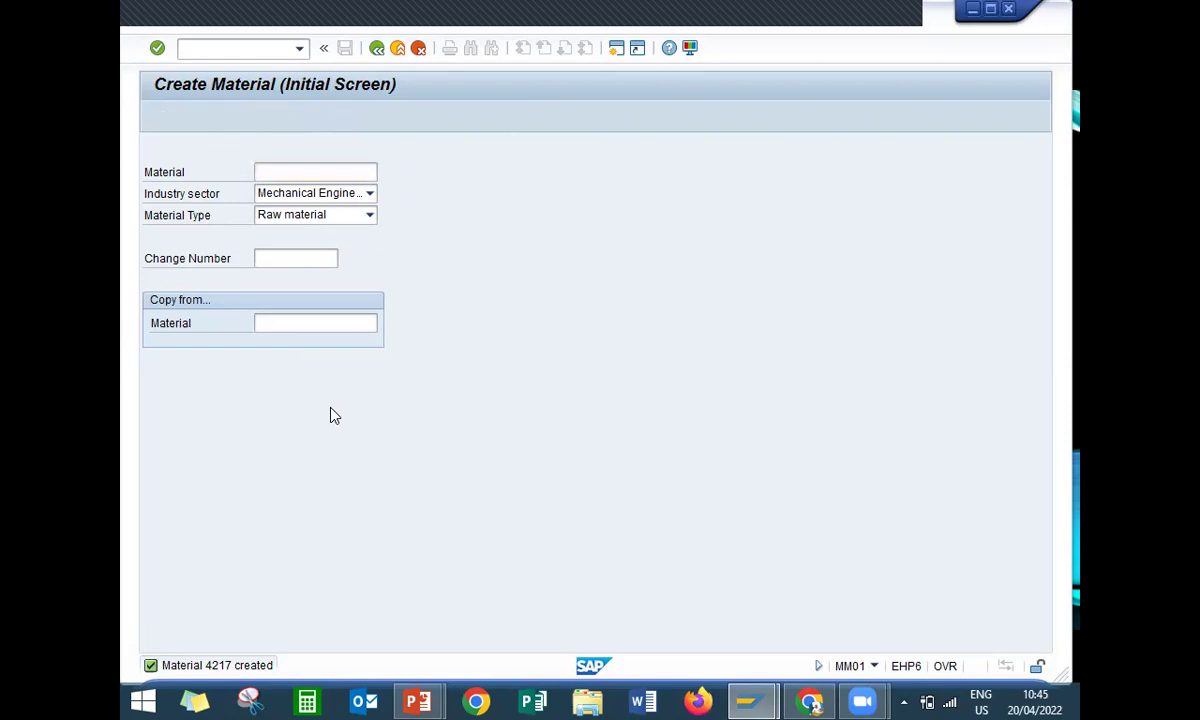
text(MSC1N)
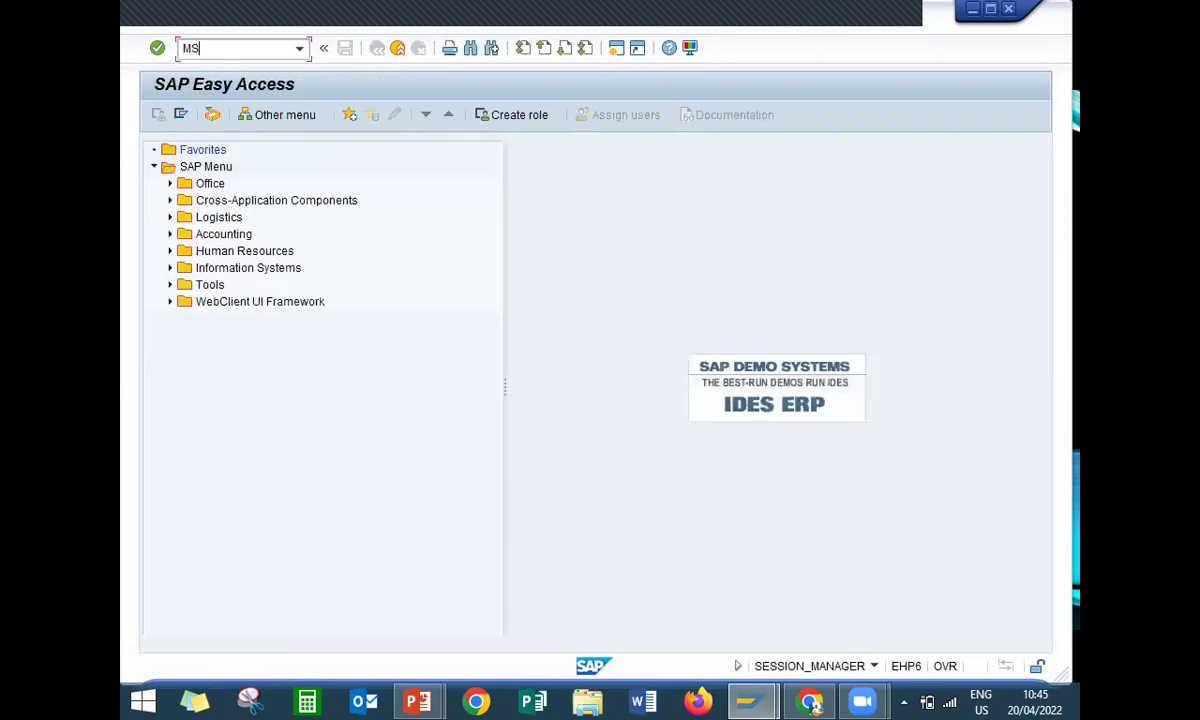
key(Return)
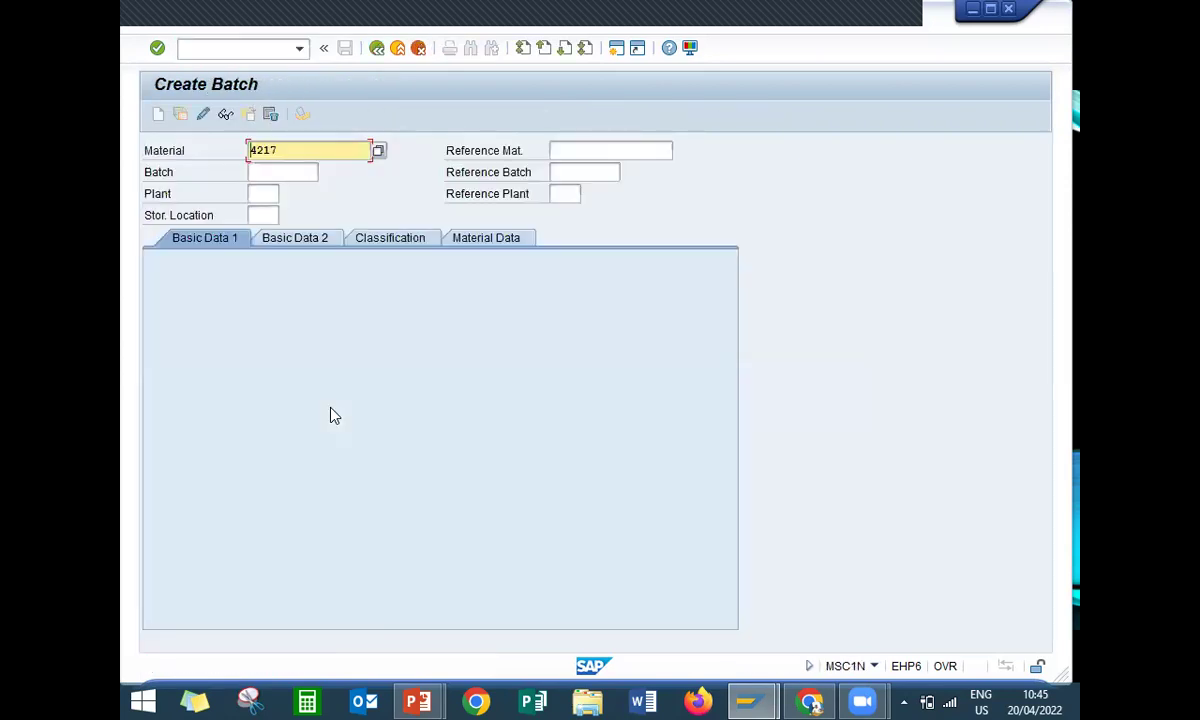
Start a batch for material 4217 in plant 1111, storage location 1111, accepting internal batch number allocation.
key(Tab)
key(Tab)
text(1111)
key(Tab)
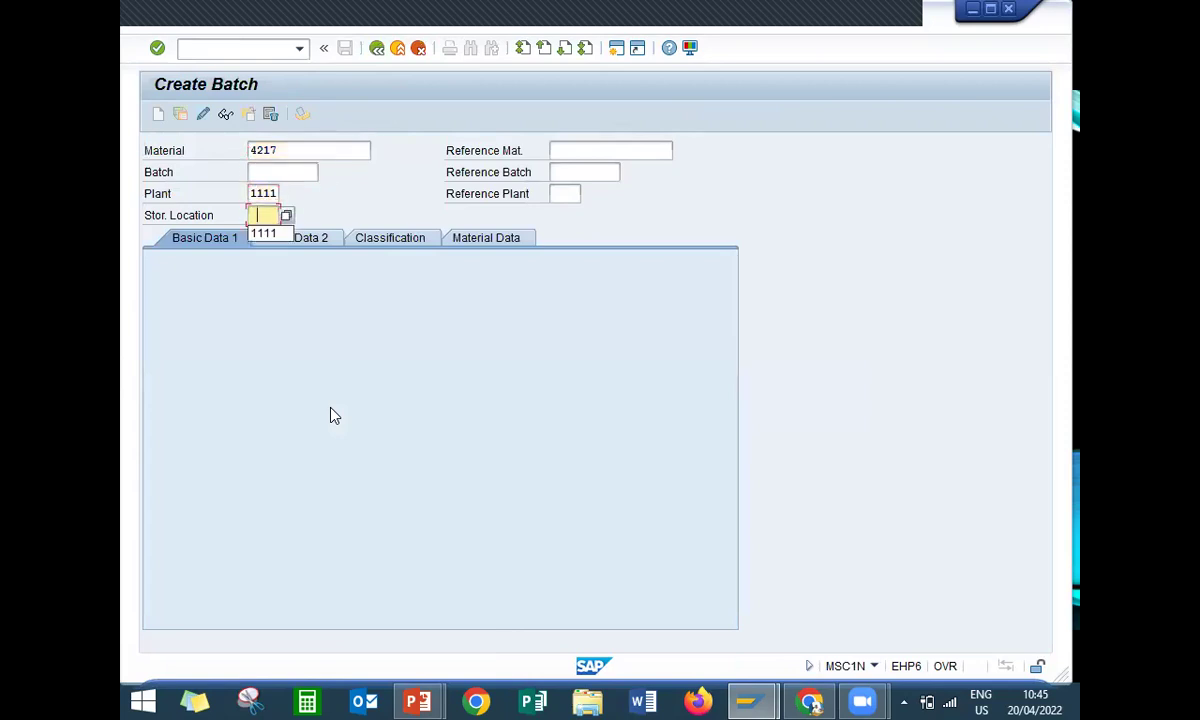
text(1111)
key(Return)
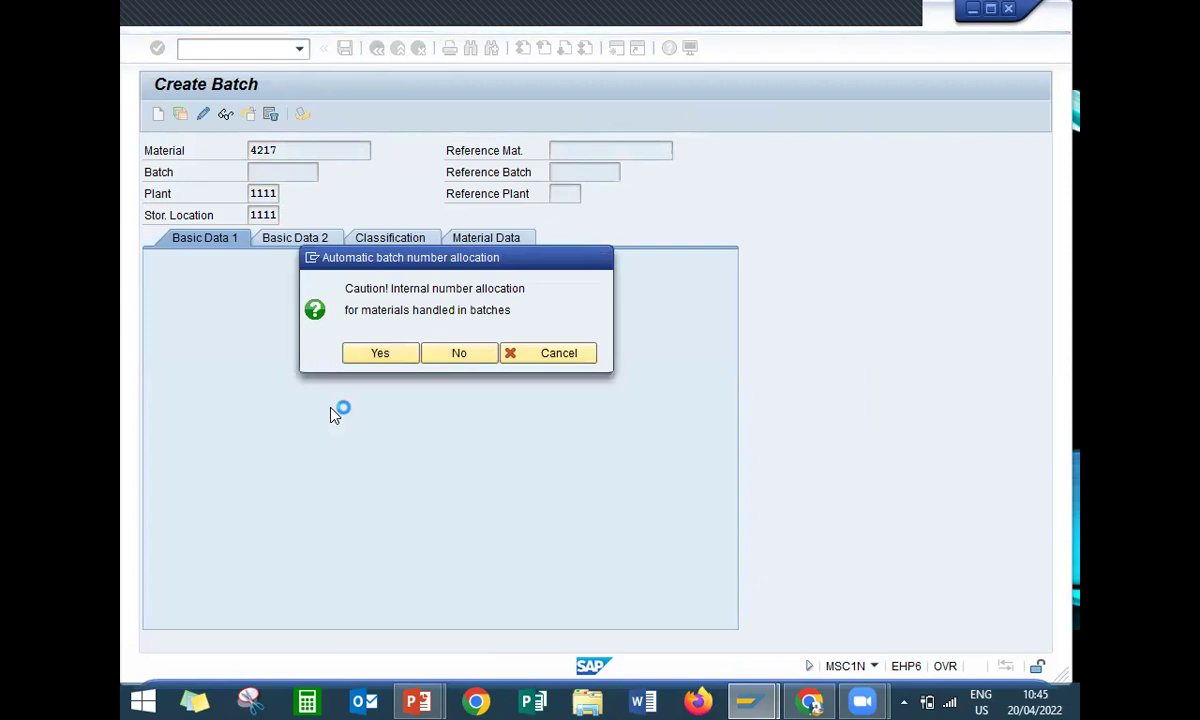
key(Return)
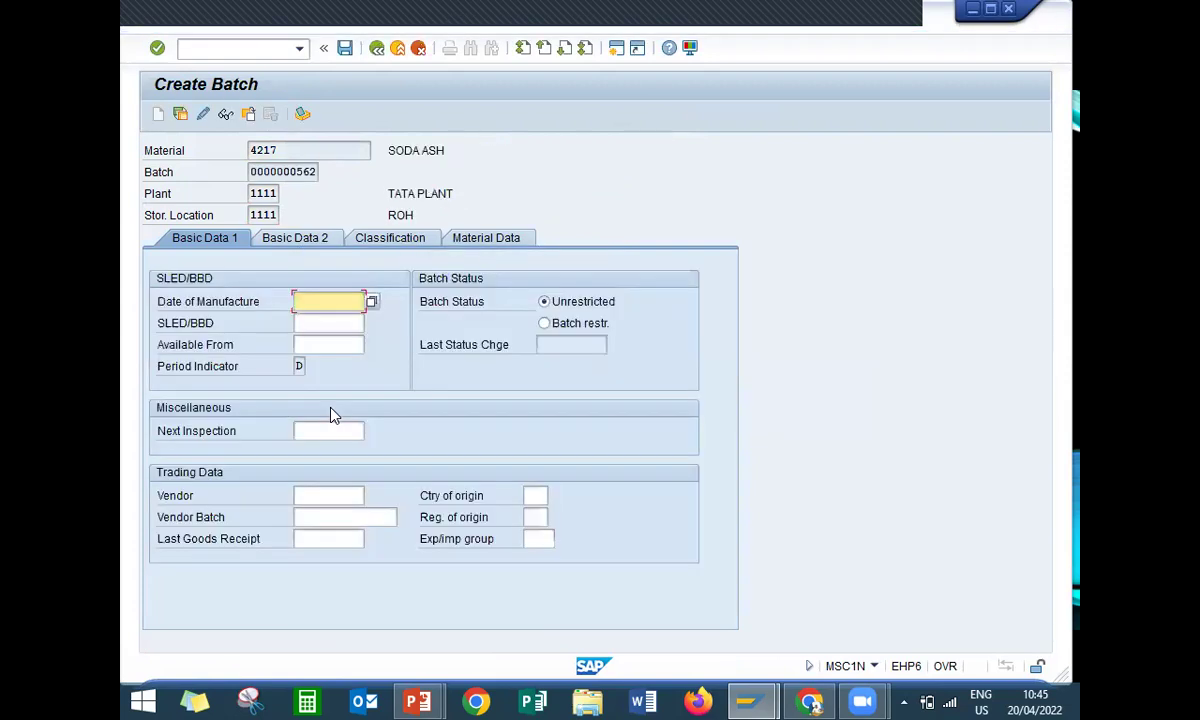
Set the batch's date of manufacture to 01.04.2022 and its SLED/BBD to 01.07.2022.
click(371, 302)
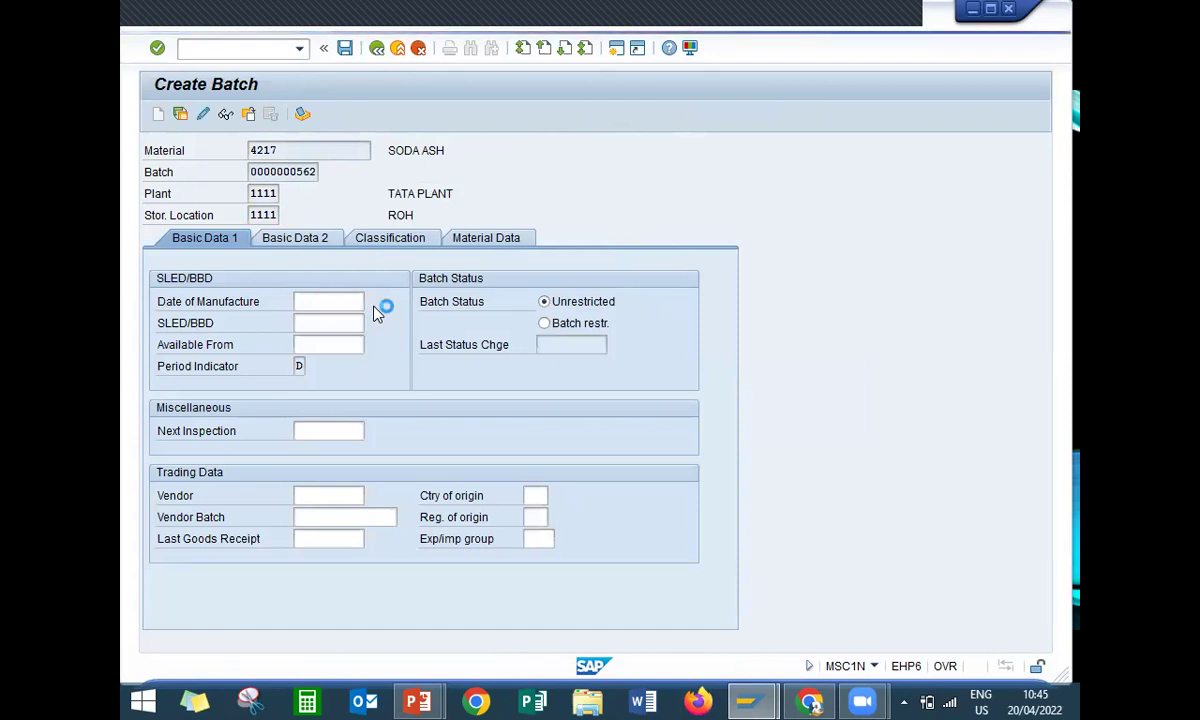
double_click(451, 362)
click(342, 324)
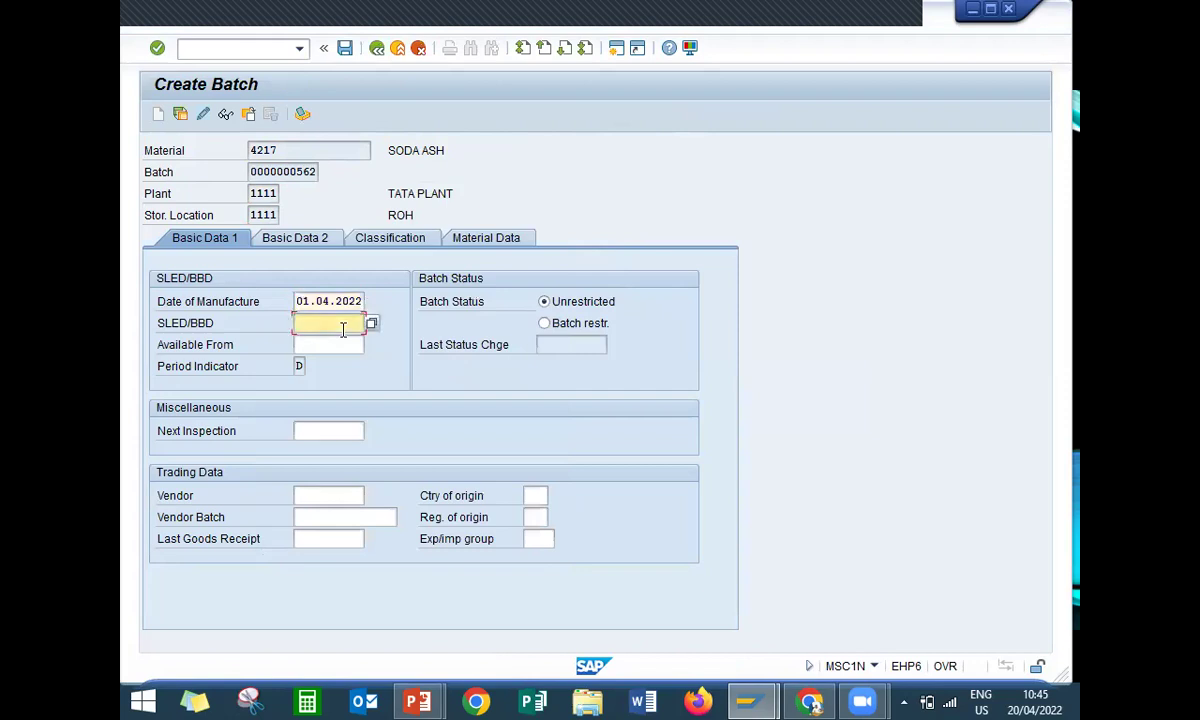
click(371, 323)
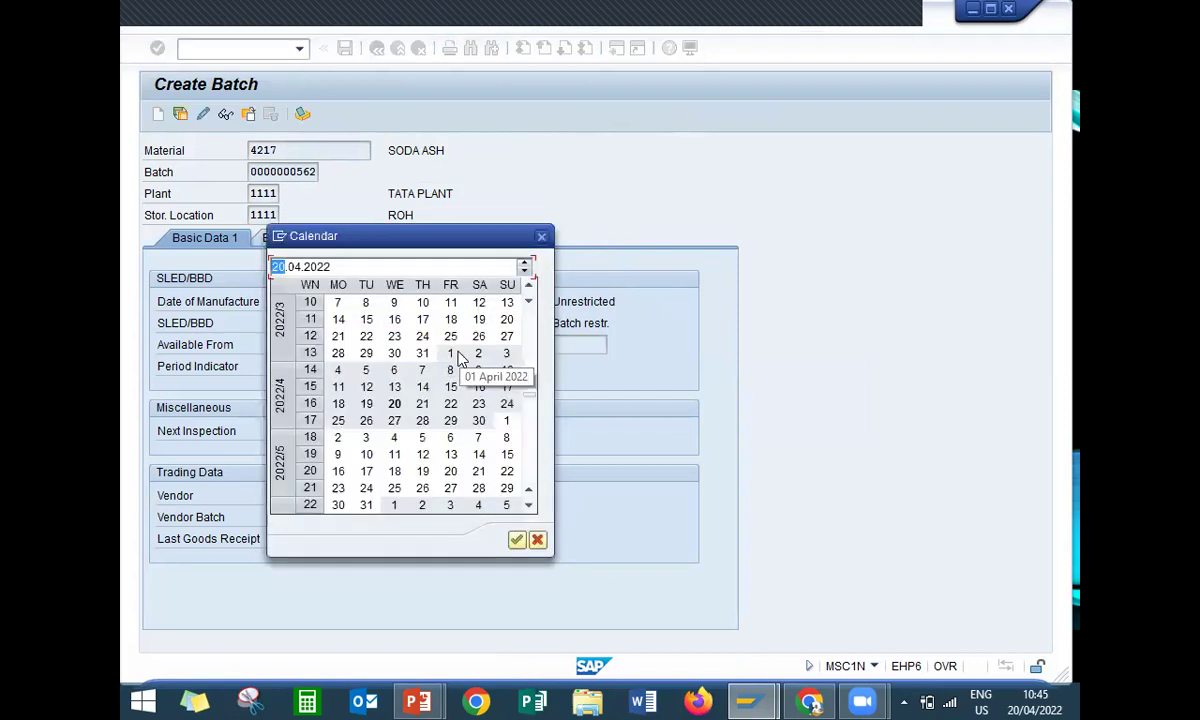
scroll(529, 505, down, 5)
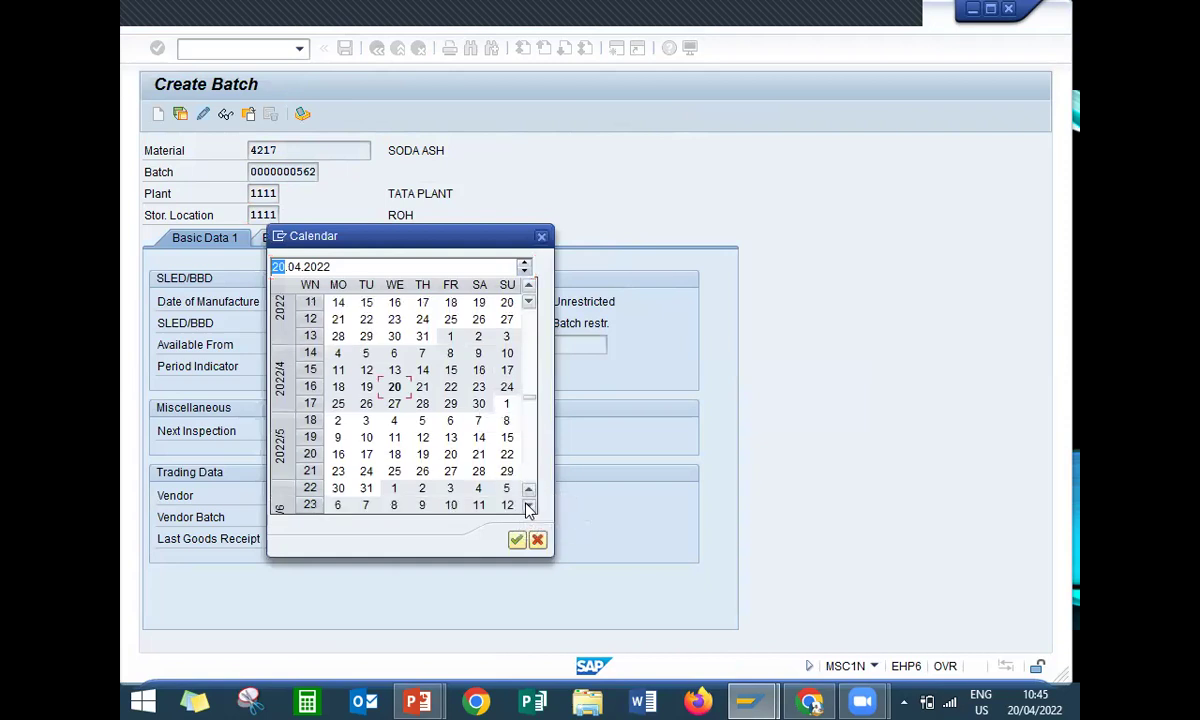
scroll(529, 505, down, 2)
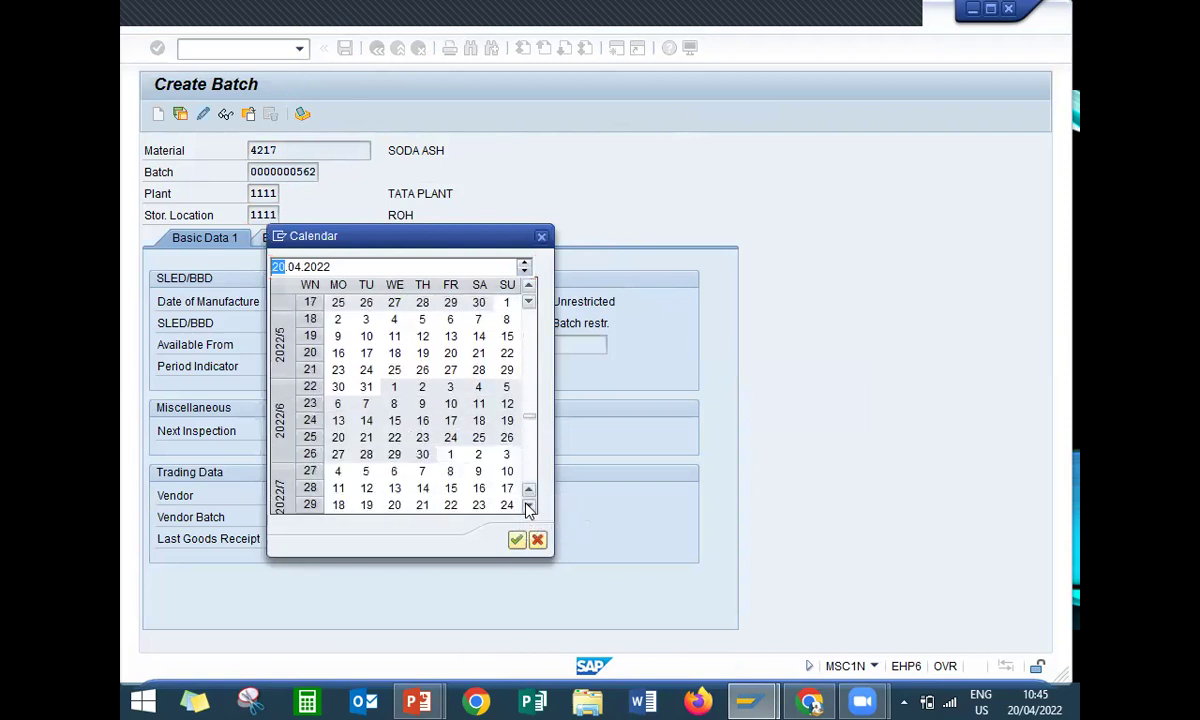
click(450, 464)
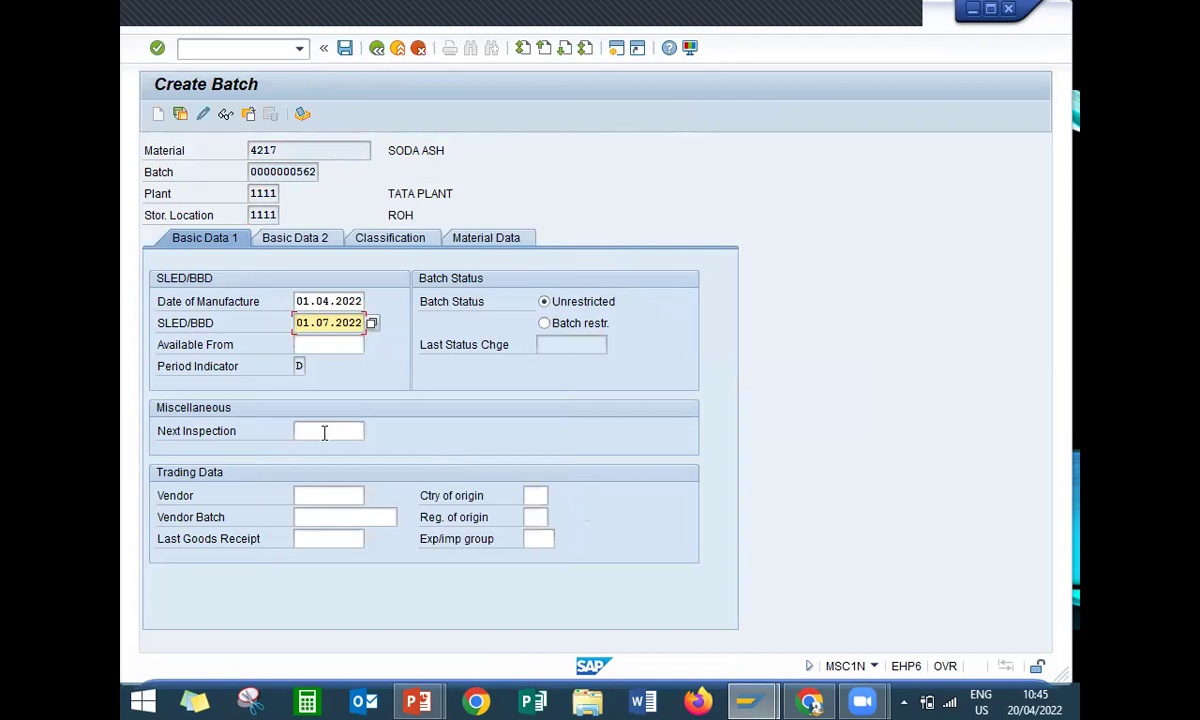
Enter vendor F01 for the batch and set its available-from date to 01.04.2022.
click(321, 497)
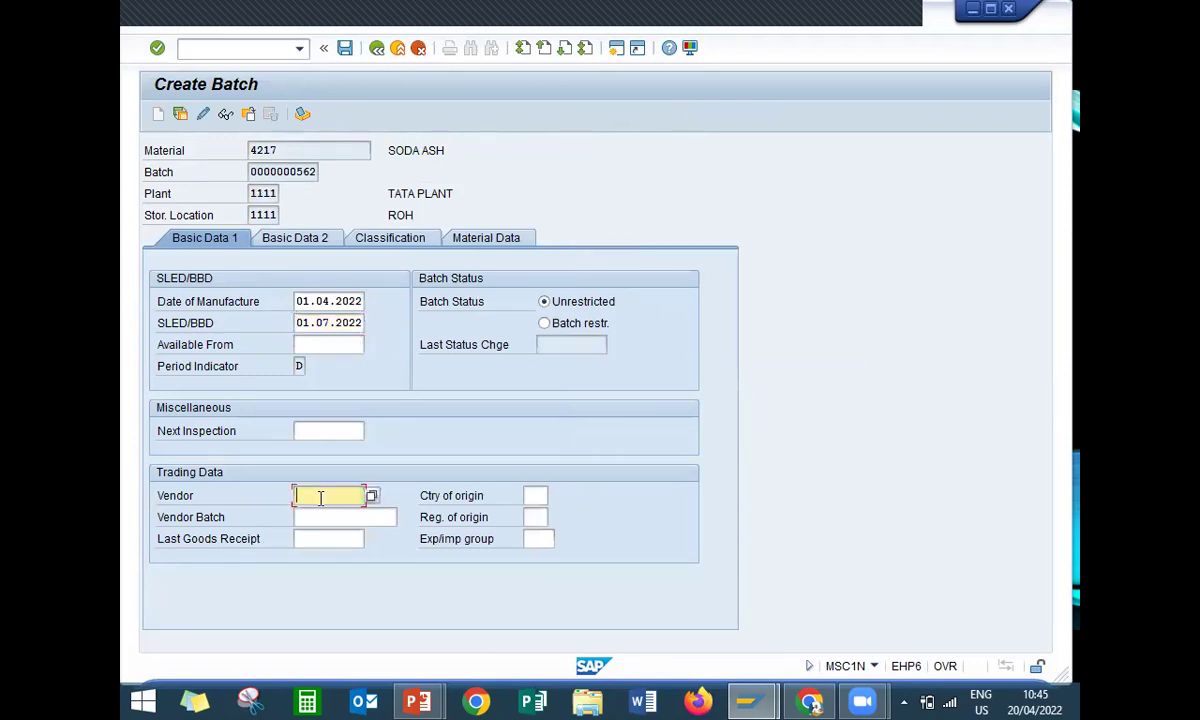
text(F01)
key(Return)
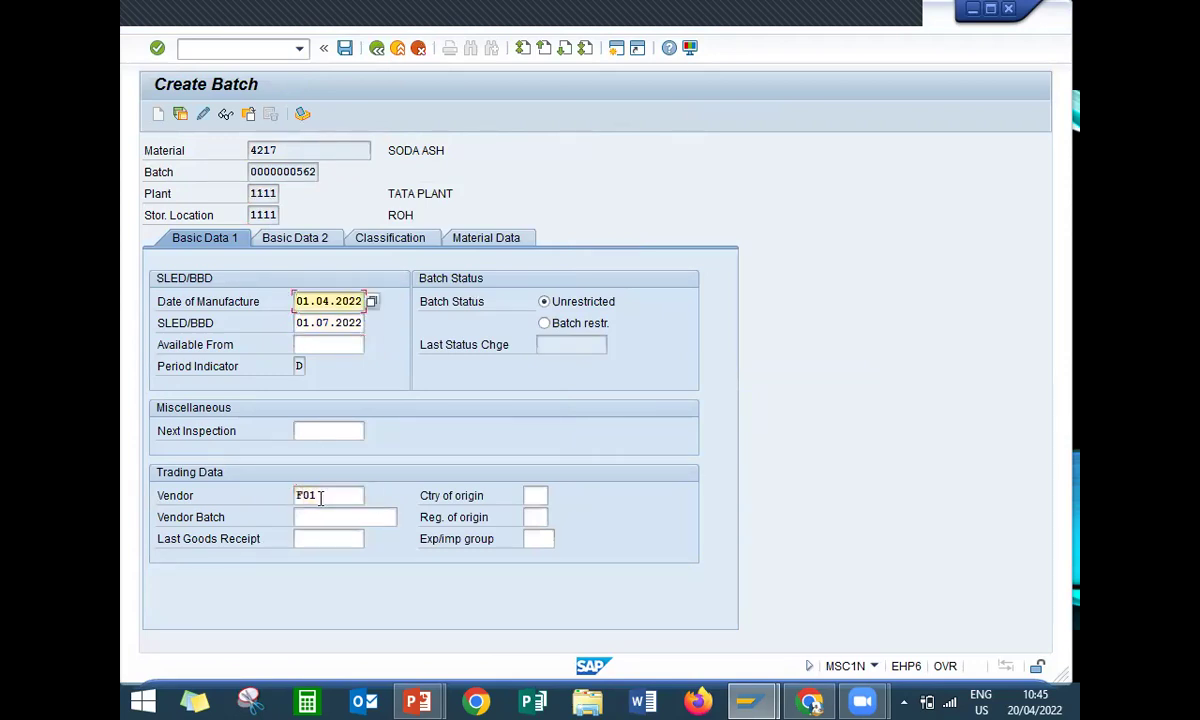
click(339, 345)
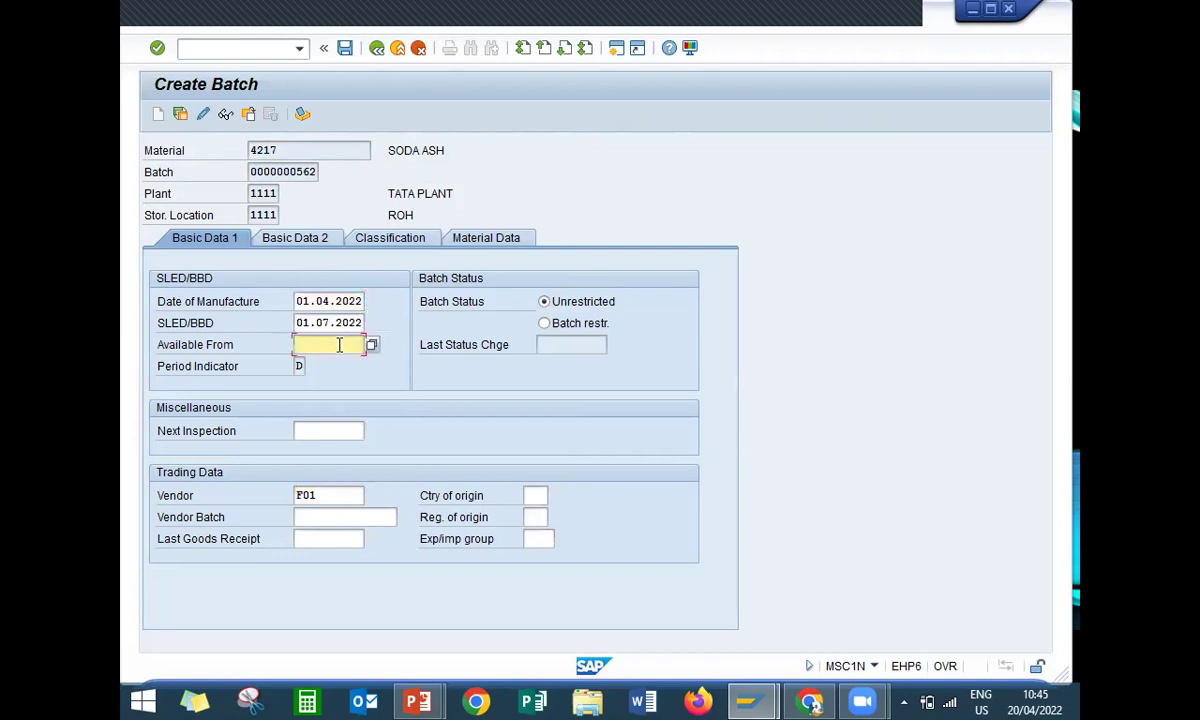
click(371, 345)
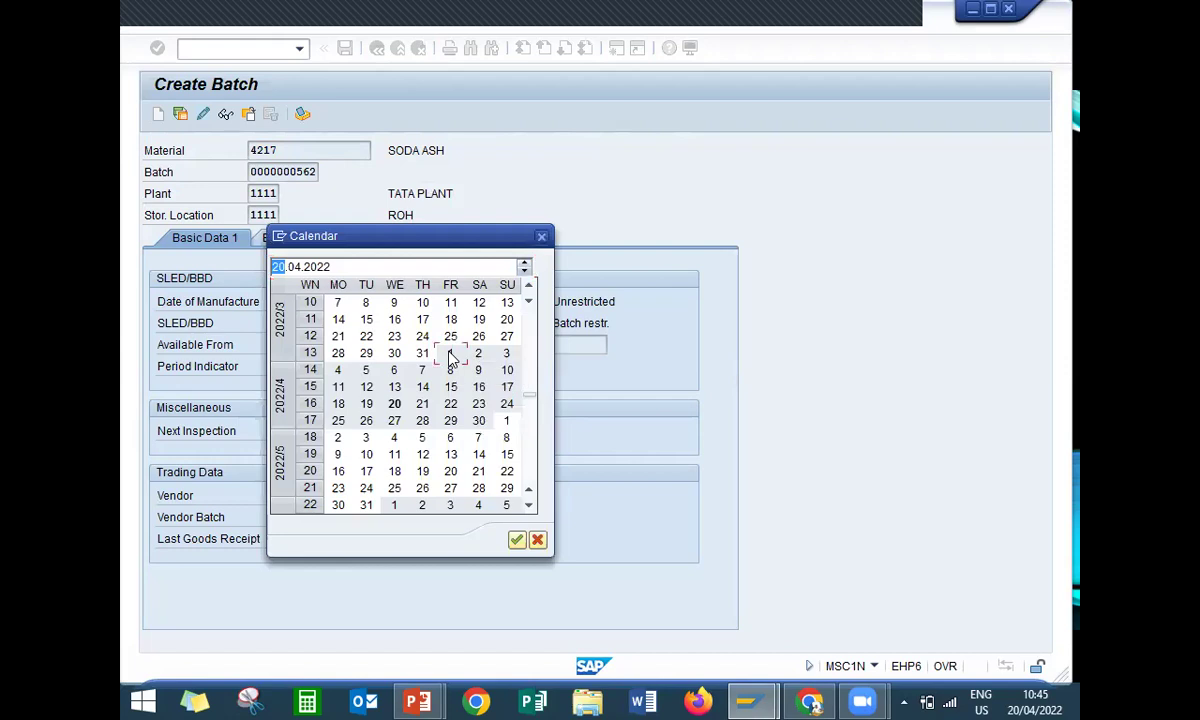
double_click(451, 354)
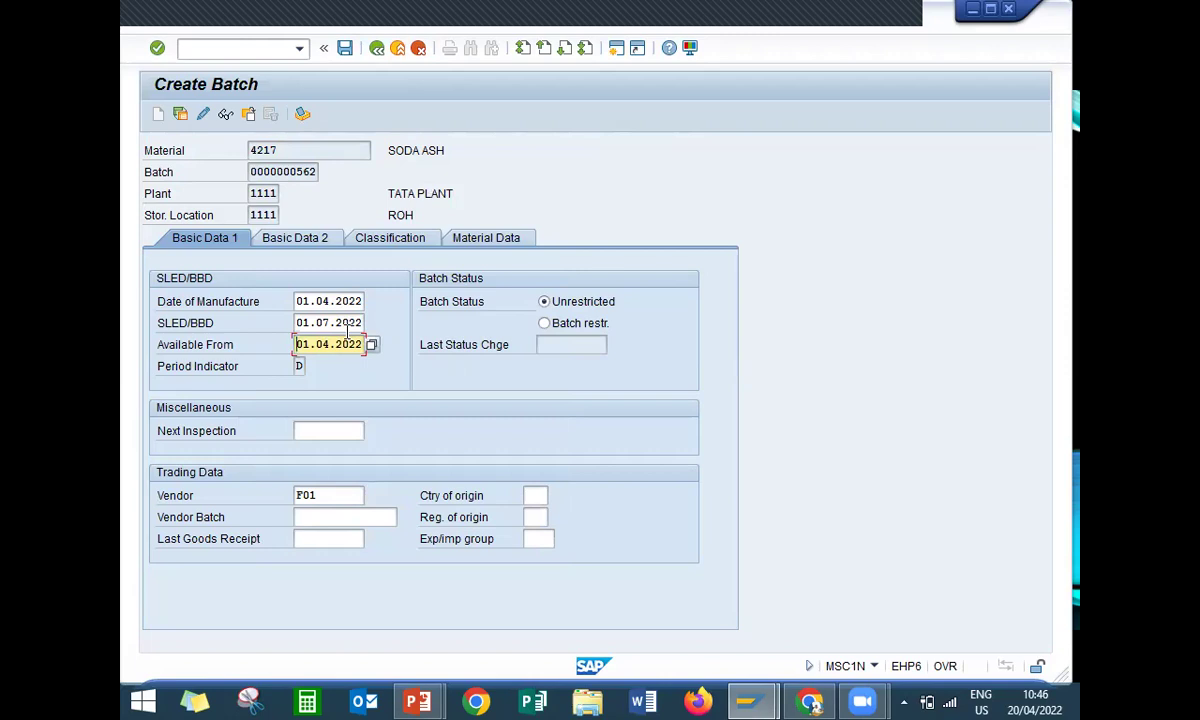
Check the allocated batch number and save the SODA ASH batch.
drag(281, 171, 317, 170)
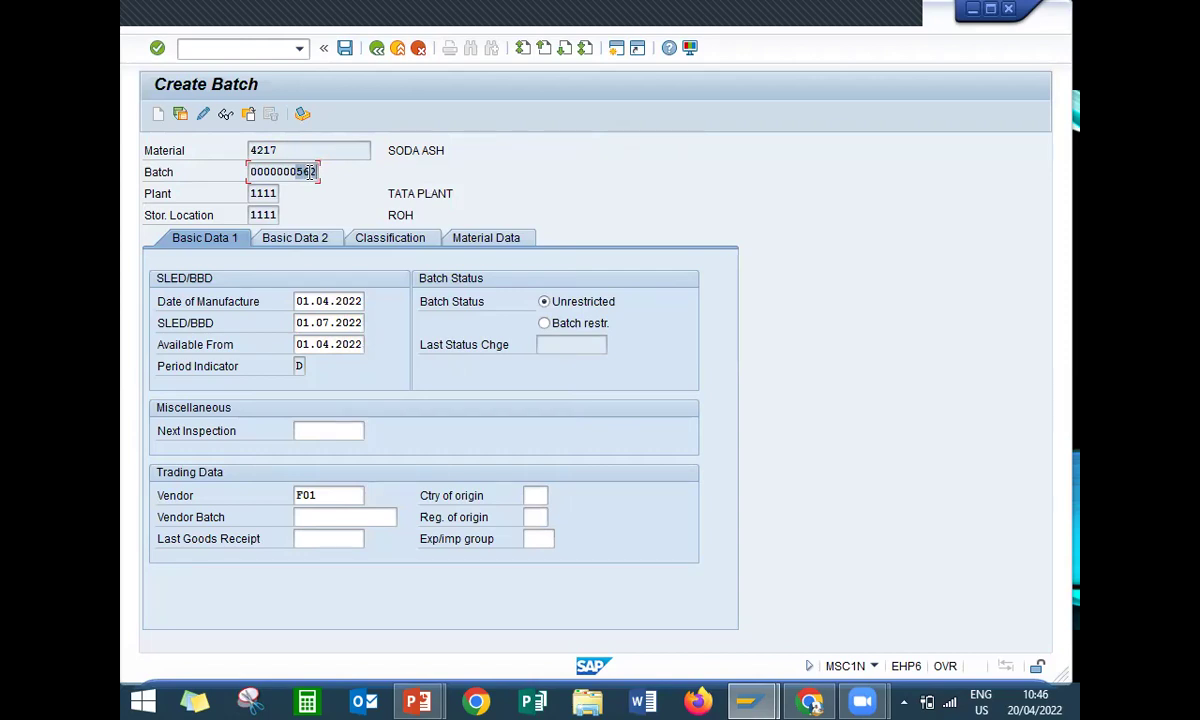
key(Tab)
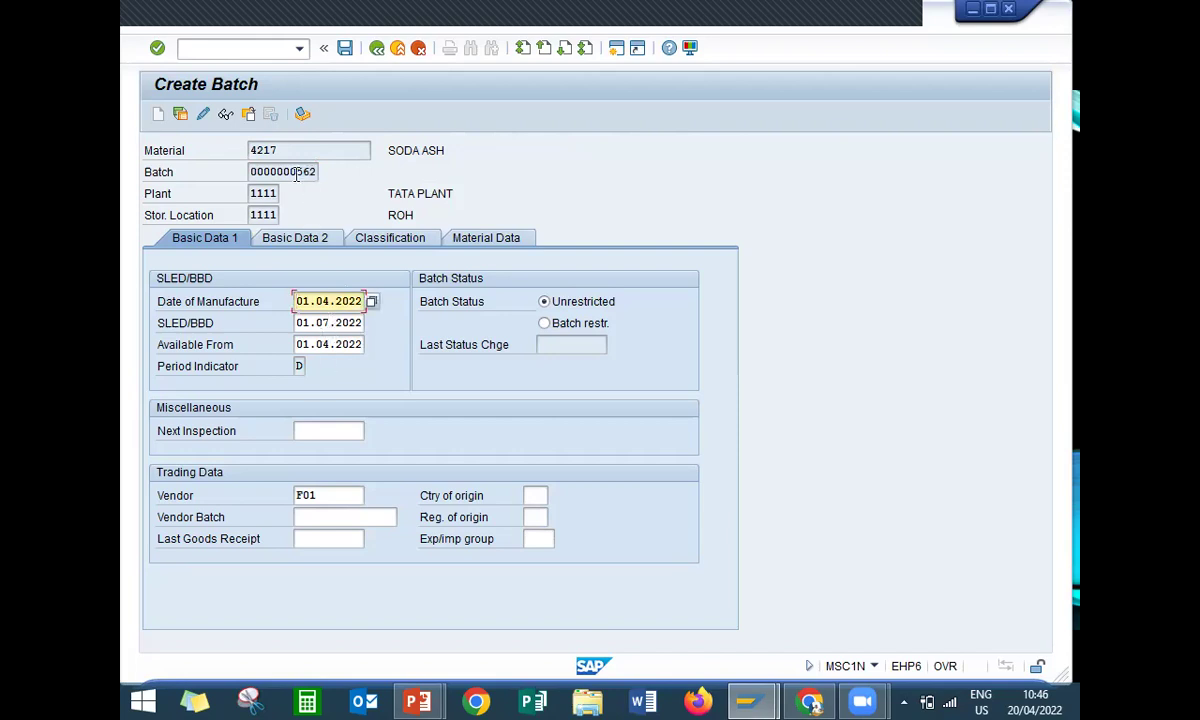
key(ctrl+s)
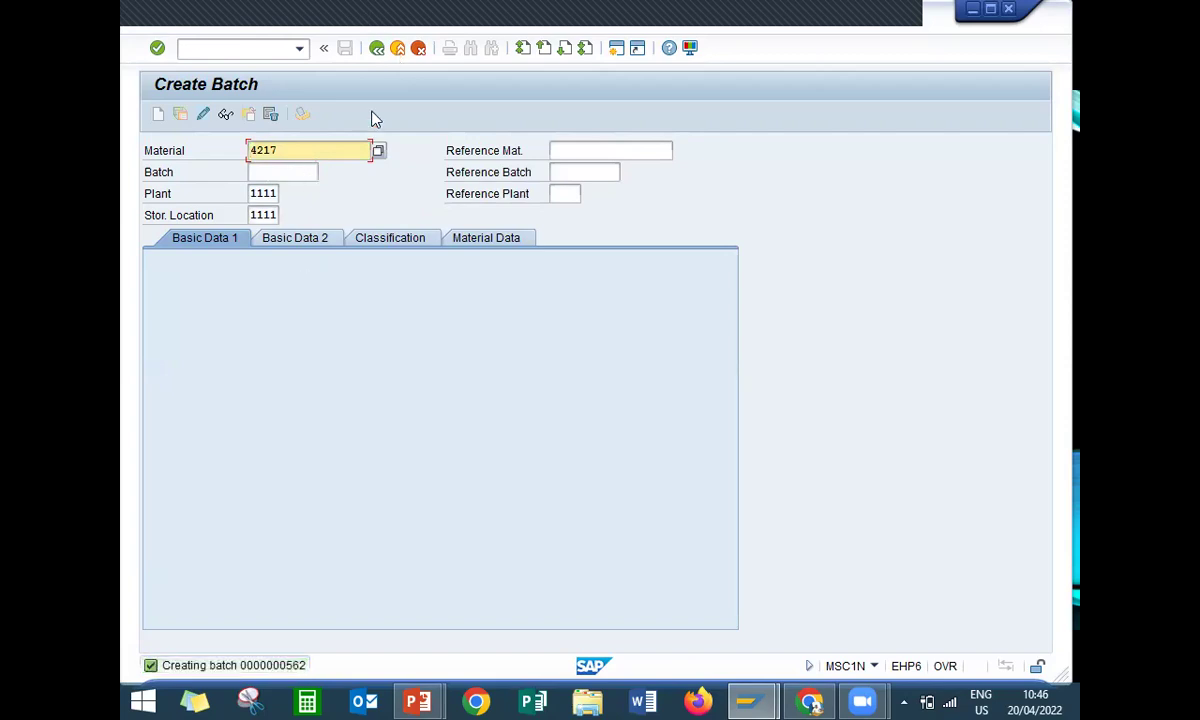
Open the purchase order transaction ME21N and enter vendor F01 in a new standard PO.
click(397, 49)
text(ME21N)
key(Return)
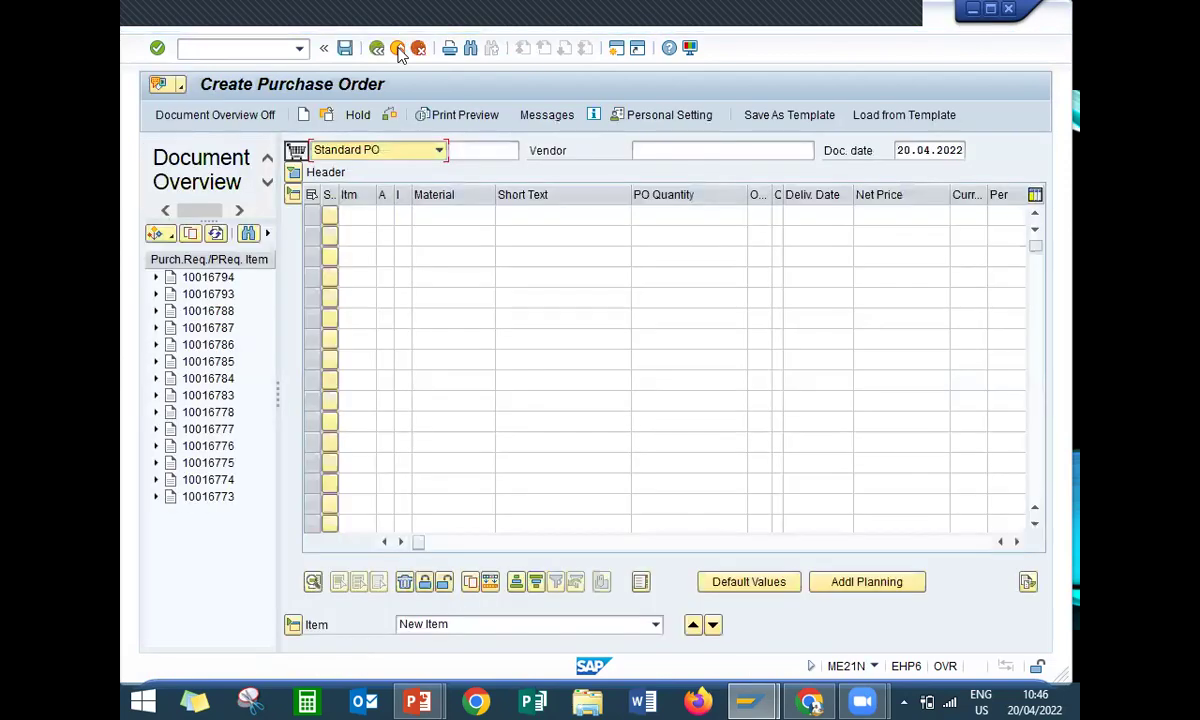
click(769, 145)
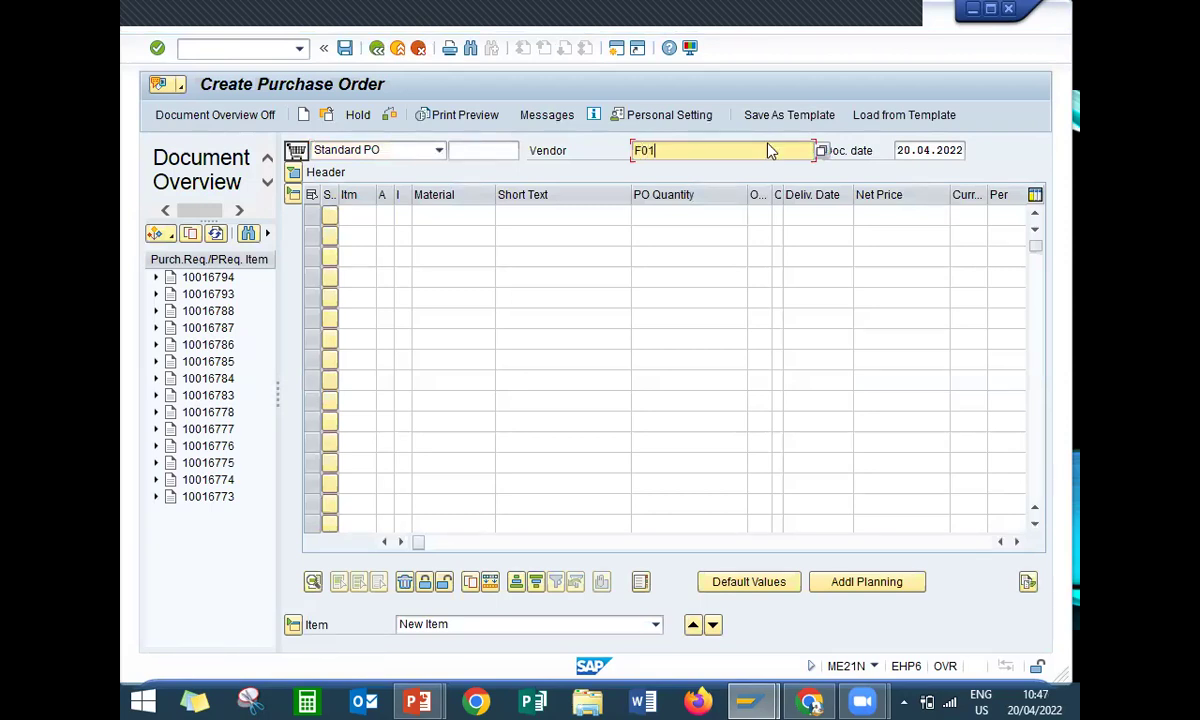
key(Return)
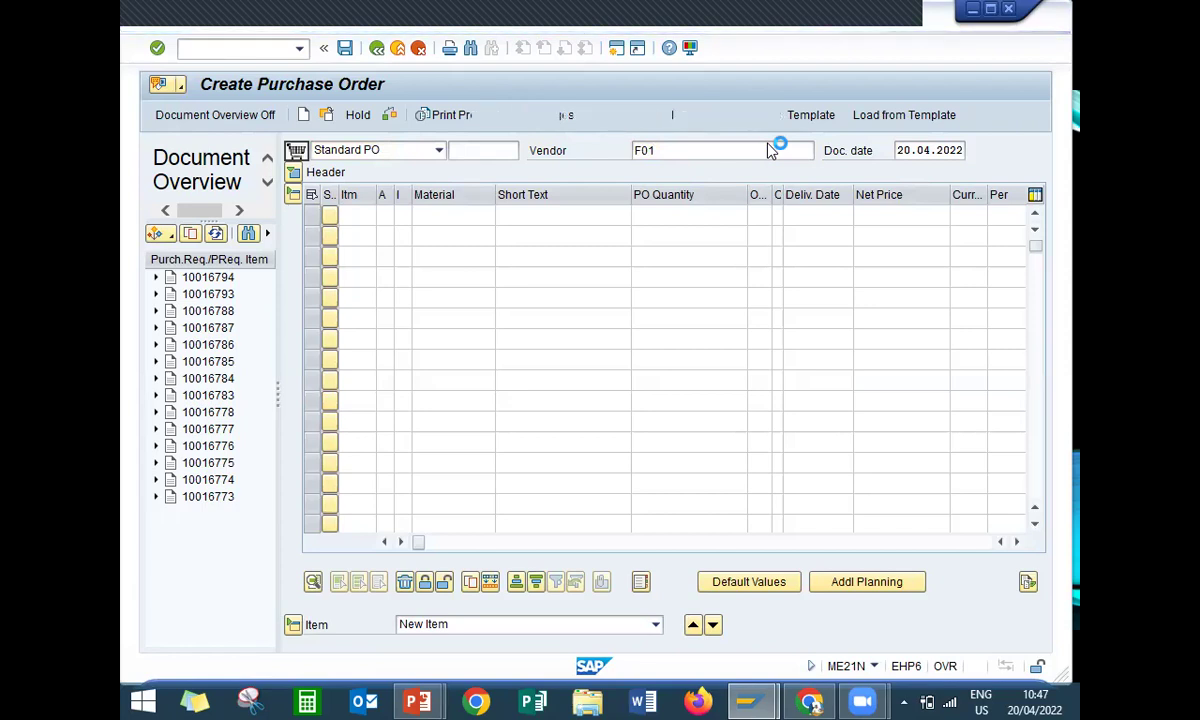
Set the purchase order's purchasing organization to 1111 and its purchasing group to 019.
text(1111)
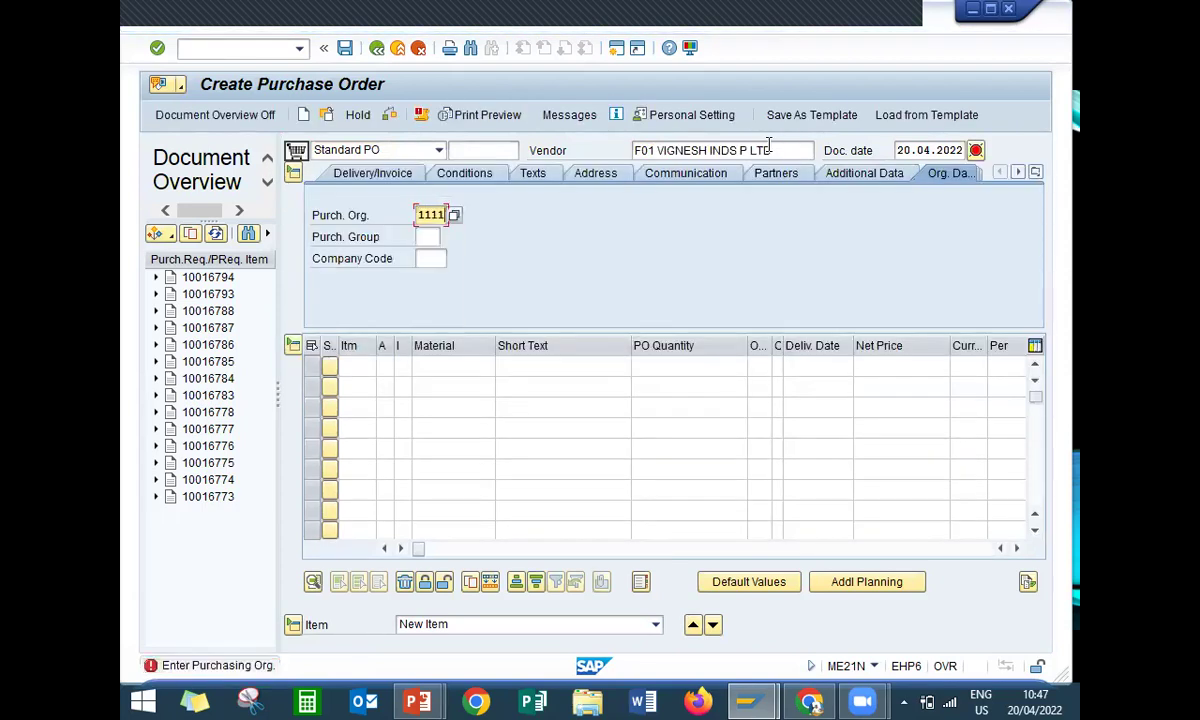
key(Return)
text(019)
key(Return)
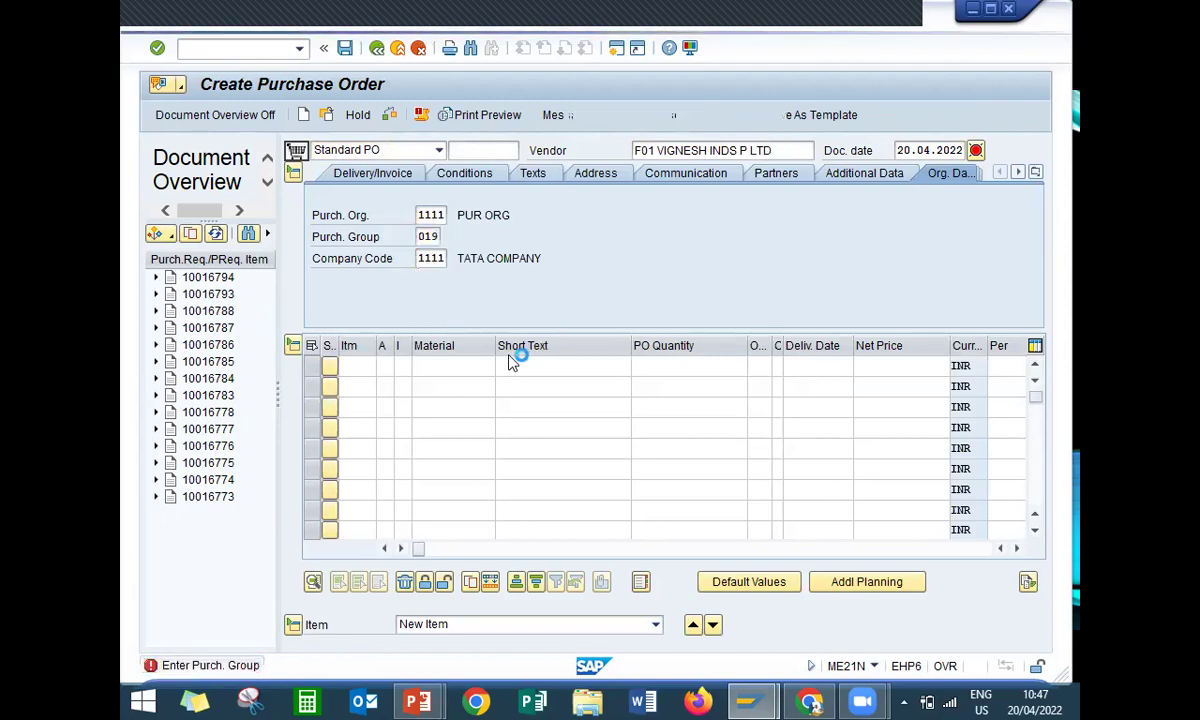
Add material 4217 (SODA ASH) as the first PO item with a quantity of 10 KG.
click(470, 372)
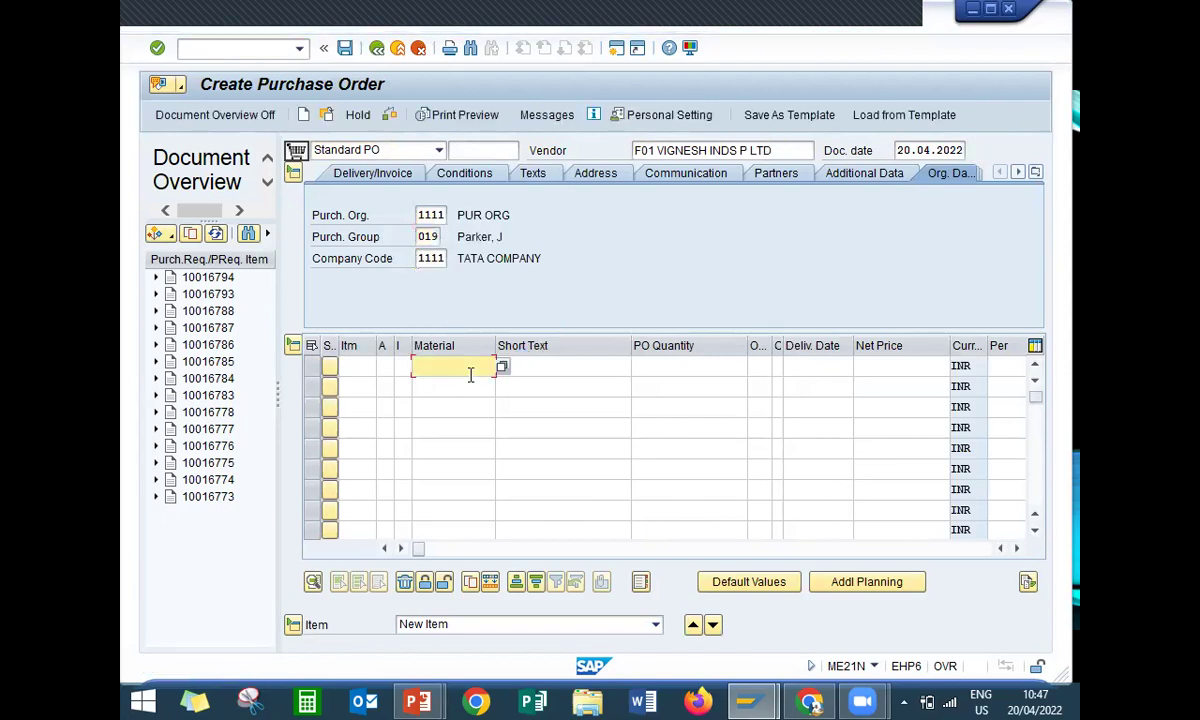
text(4217)
key(Return)
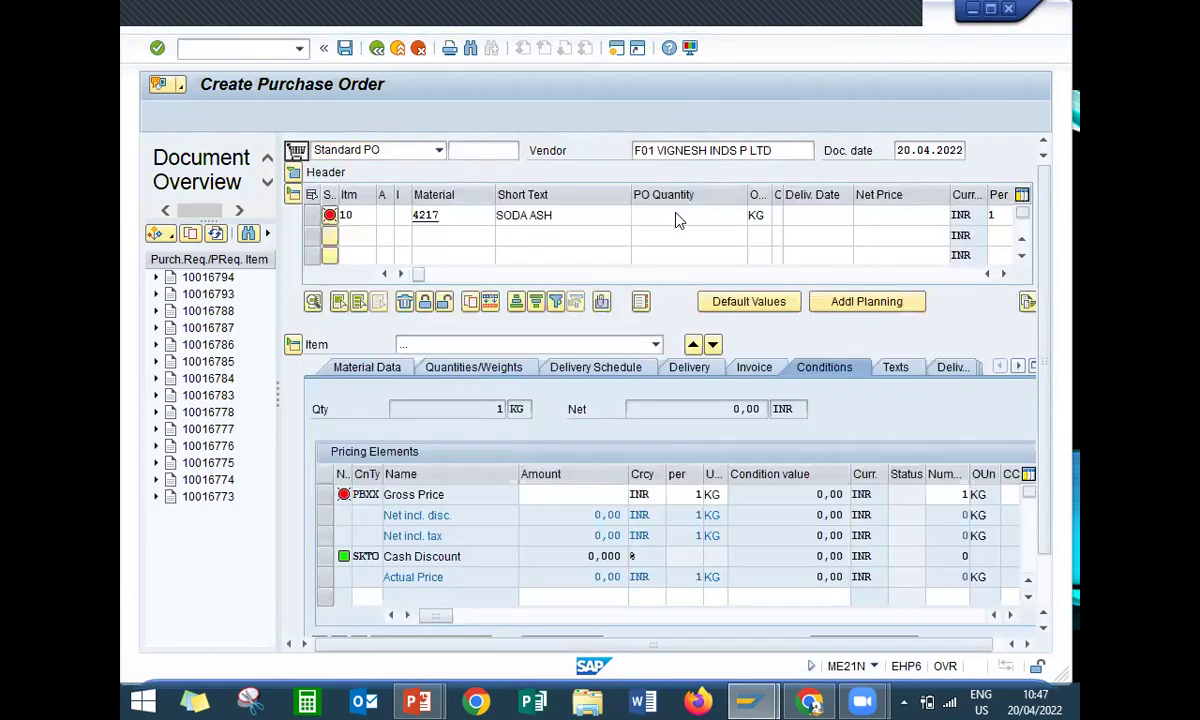
click(676, 220)
text(10)
key(Return)
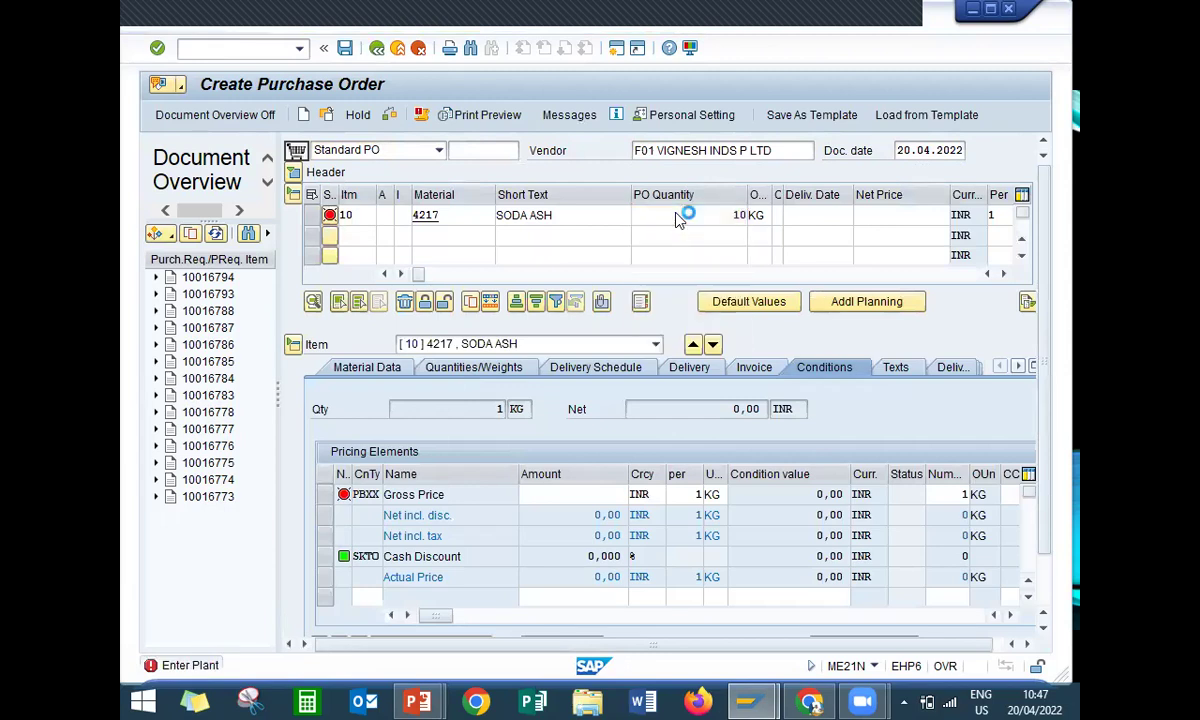
Set the SODA ASH item's net price to 110 INR, its plant to 1111 and its storage location to ROH.
click(901, 222)
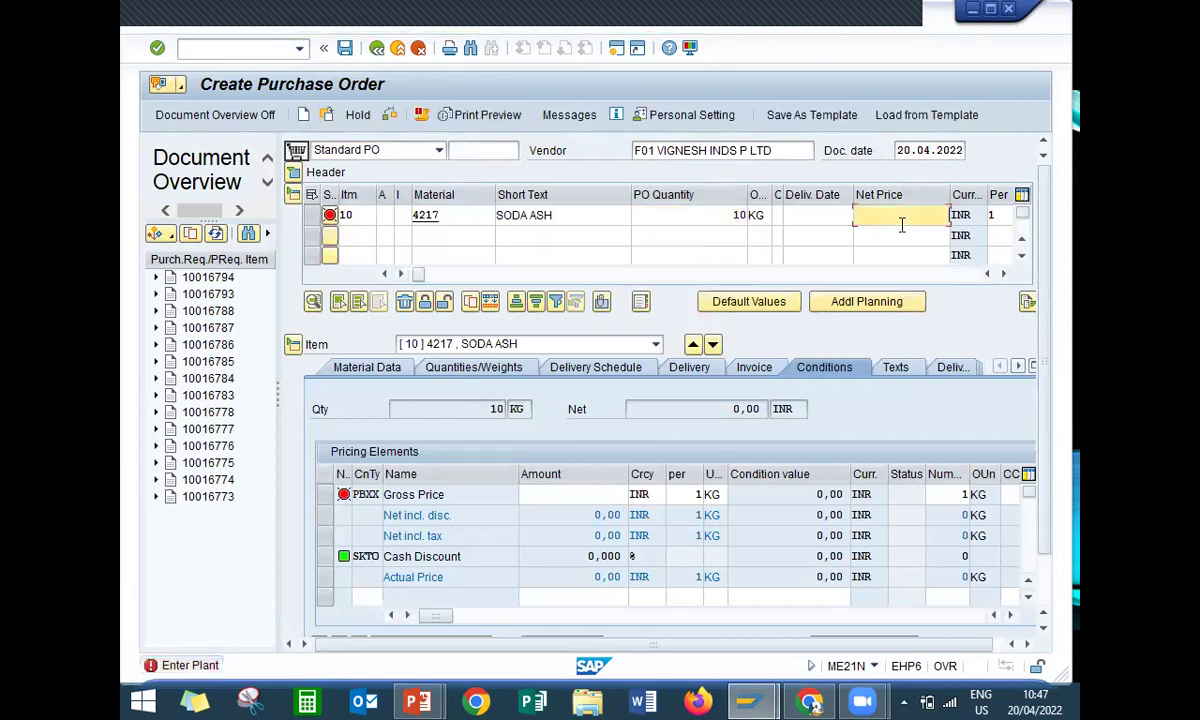
text(110)
click(1004, 274)
click(1004, 274)
click(1004, 274)
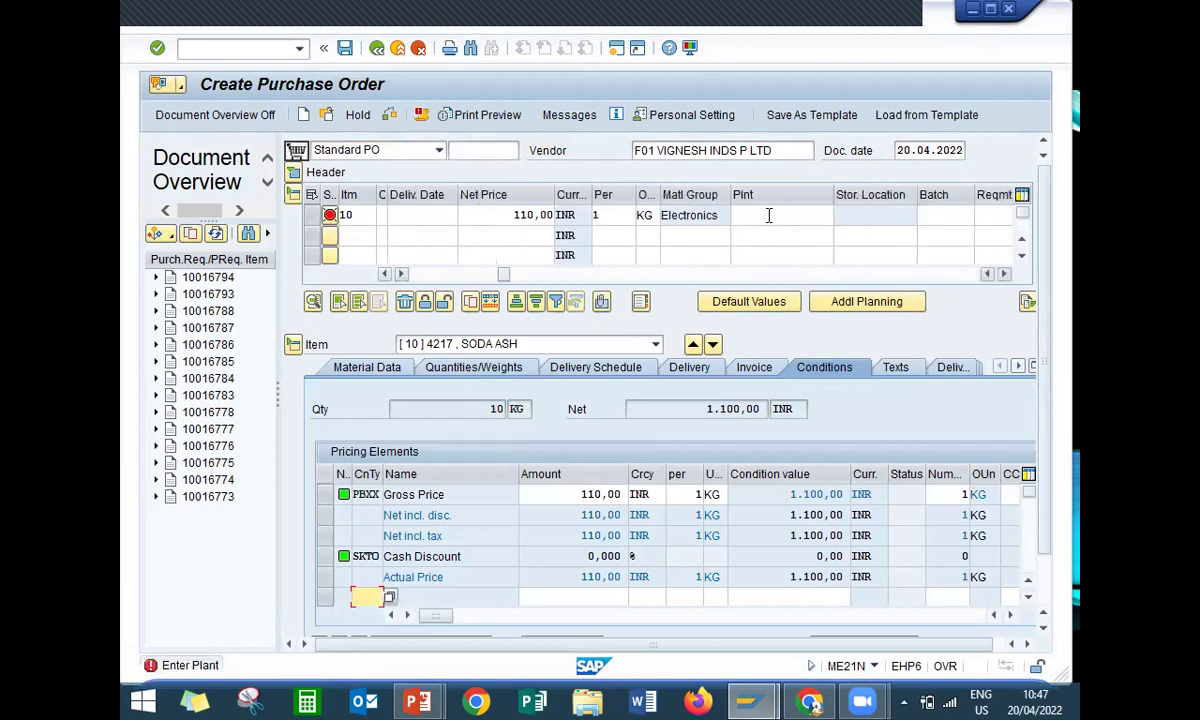
click(768, 215)
key(Return)
key(Return)
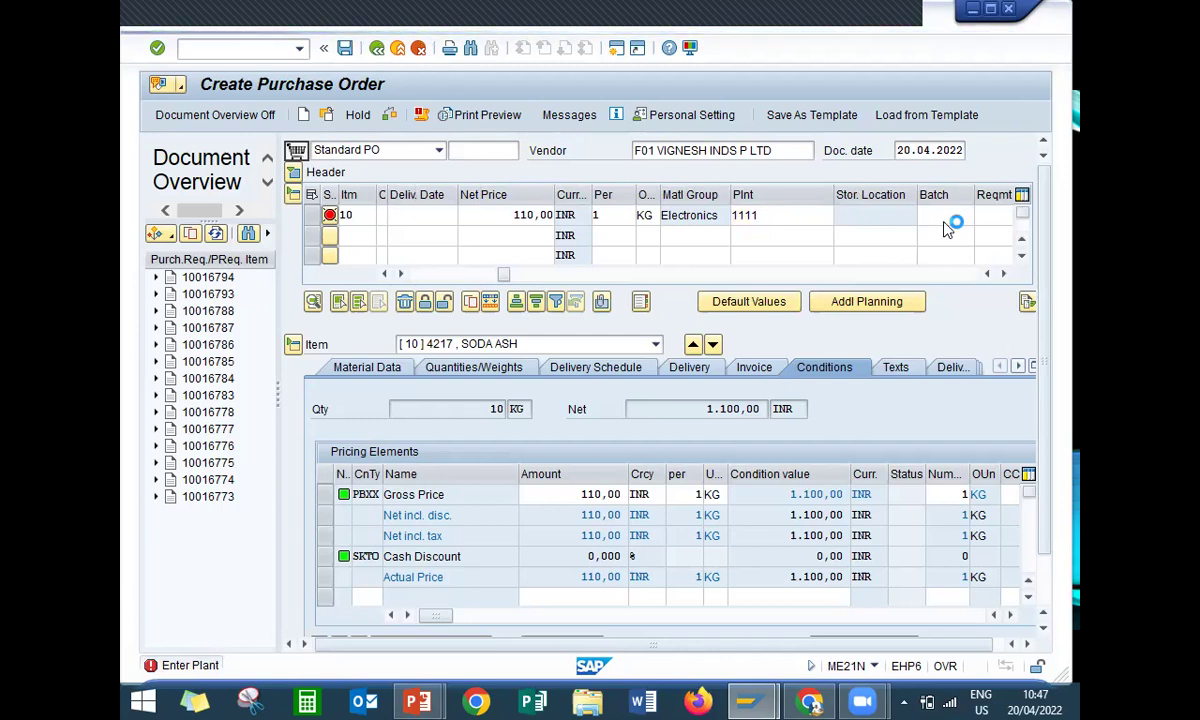
click(896, 221)
click(900, 233)
click(956, 217)
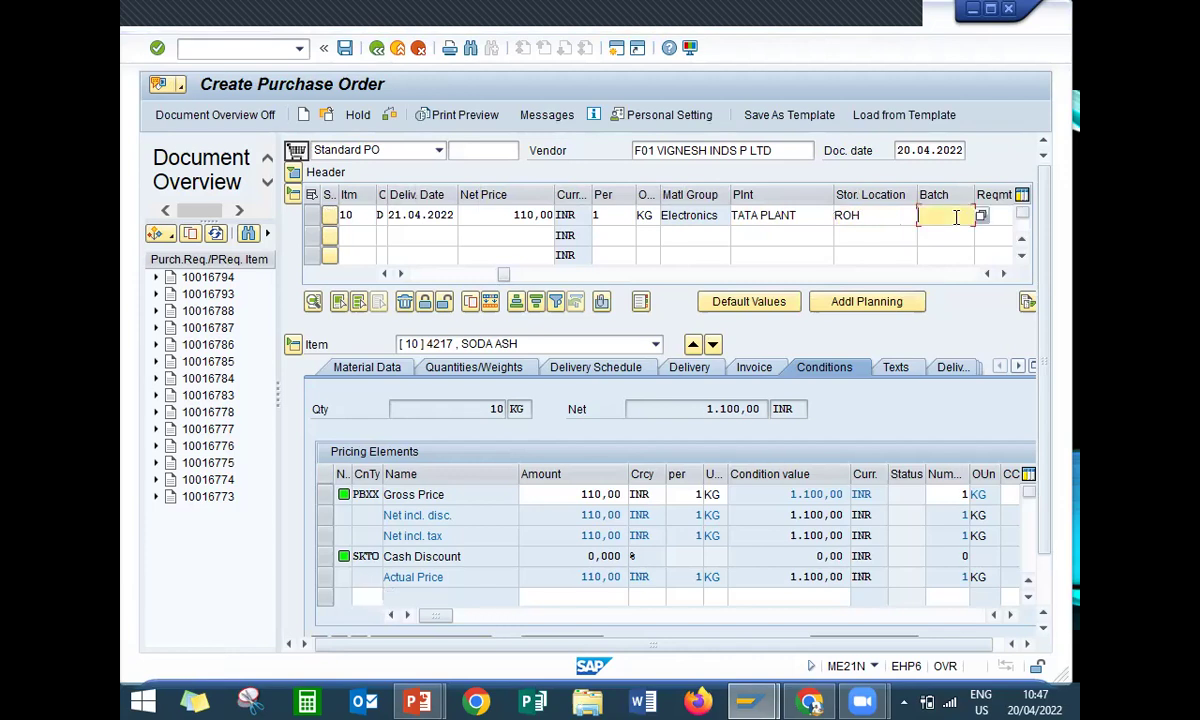
click(982, 218)
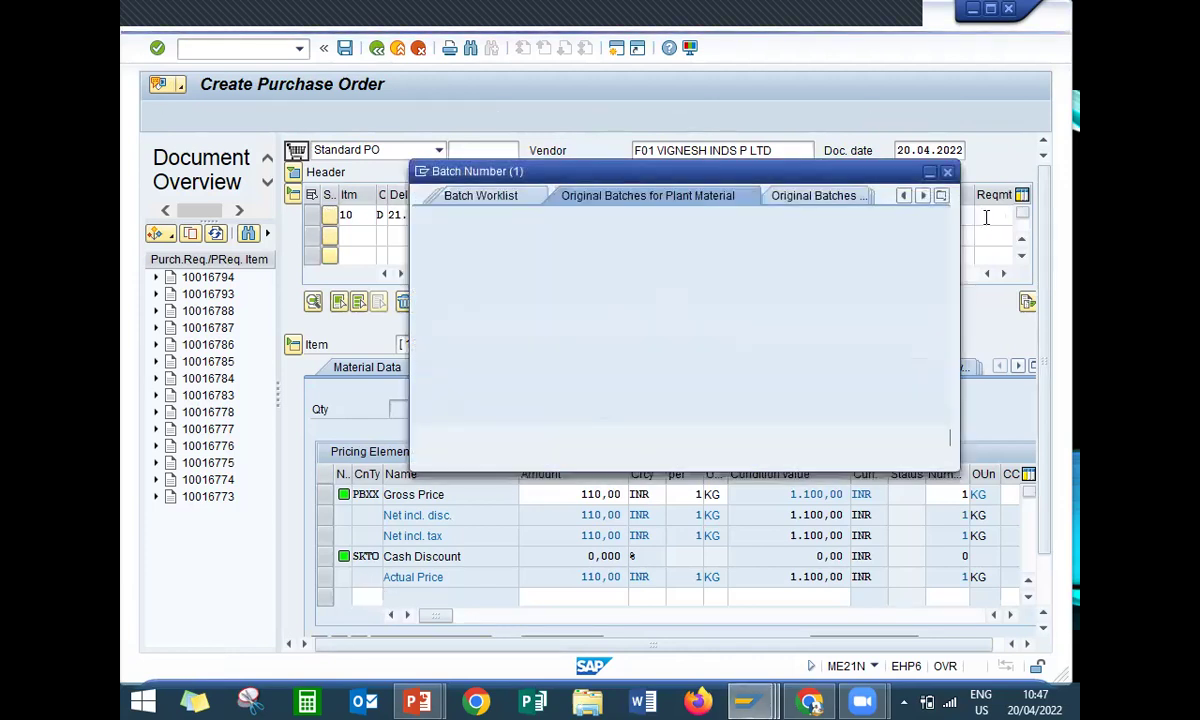
key(Return)
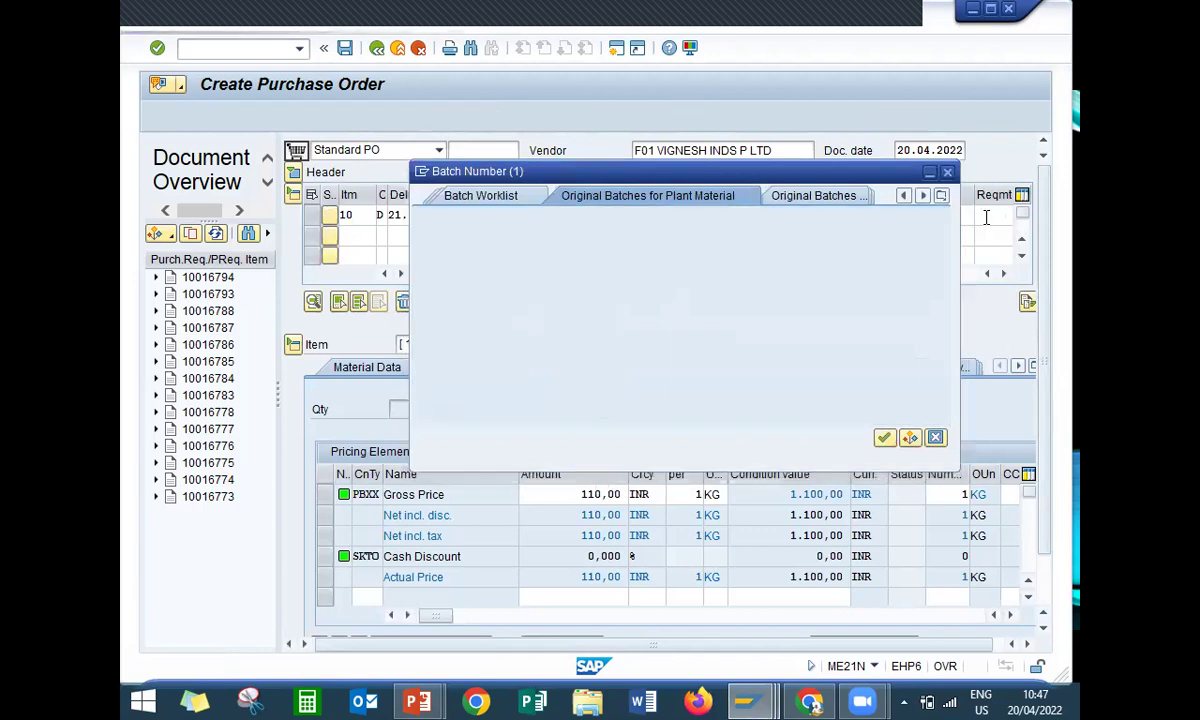
key(Tab)
key(Delete)
key(Return)
key(Tab)
key(Tab)
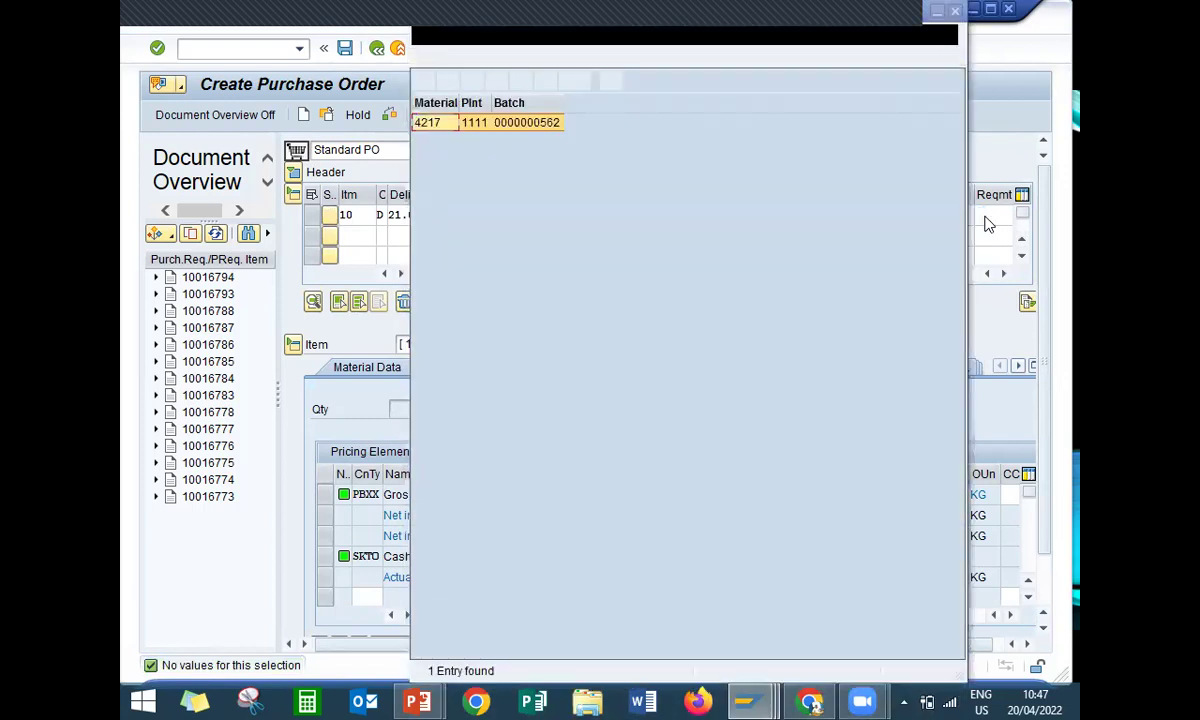
key(Return)
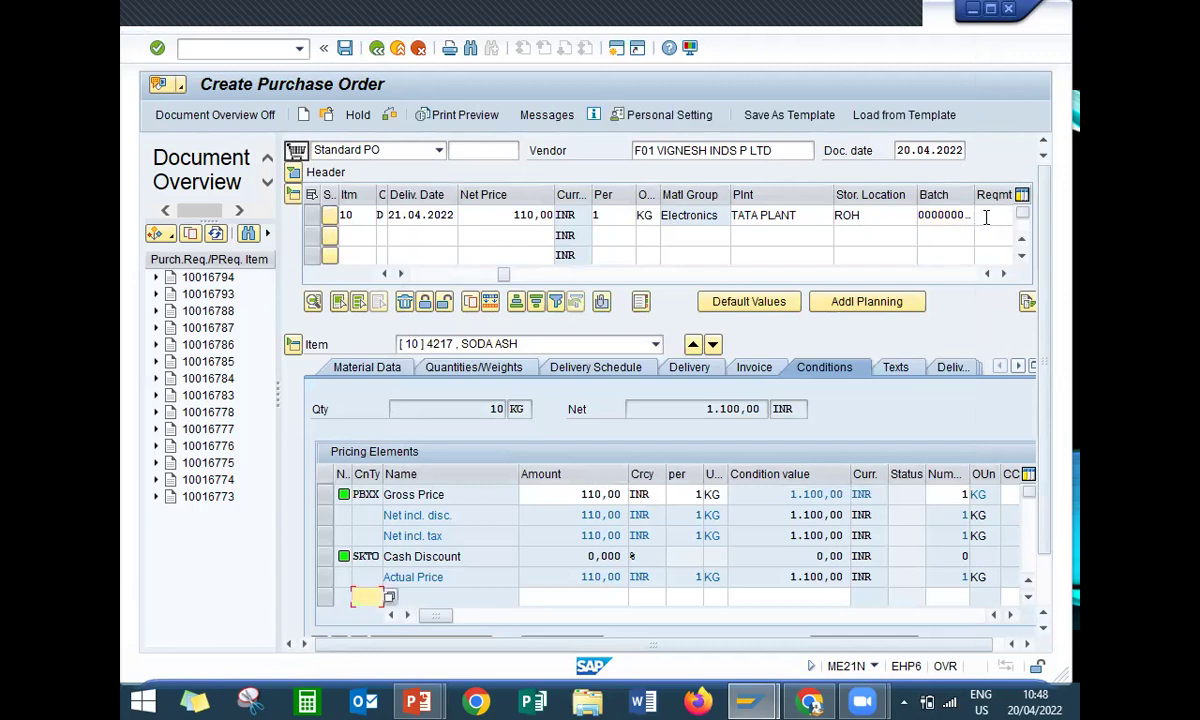
click(345, 48)
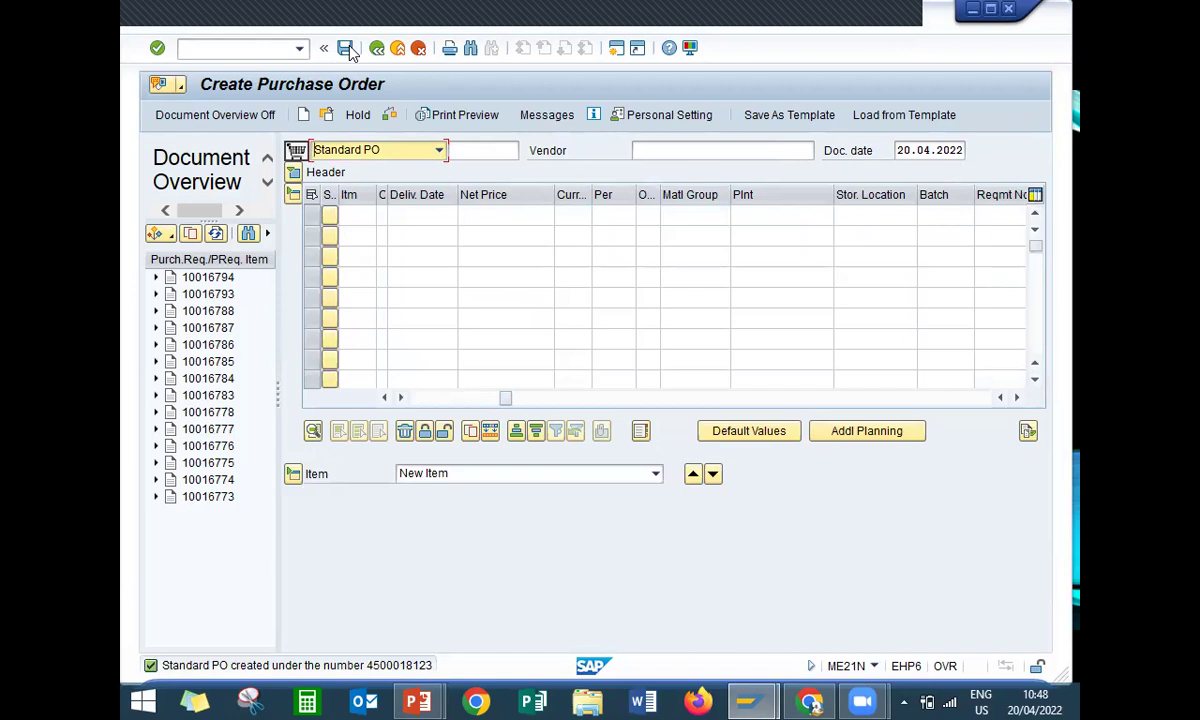
Leave the purchase order transaction and open the goods movement transaction MIGO.
click(204, 47)
text(/N)
key(Return)
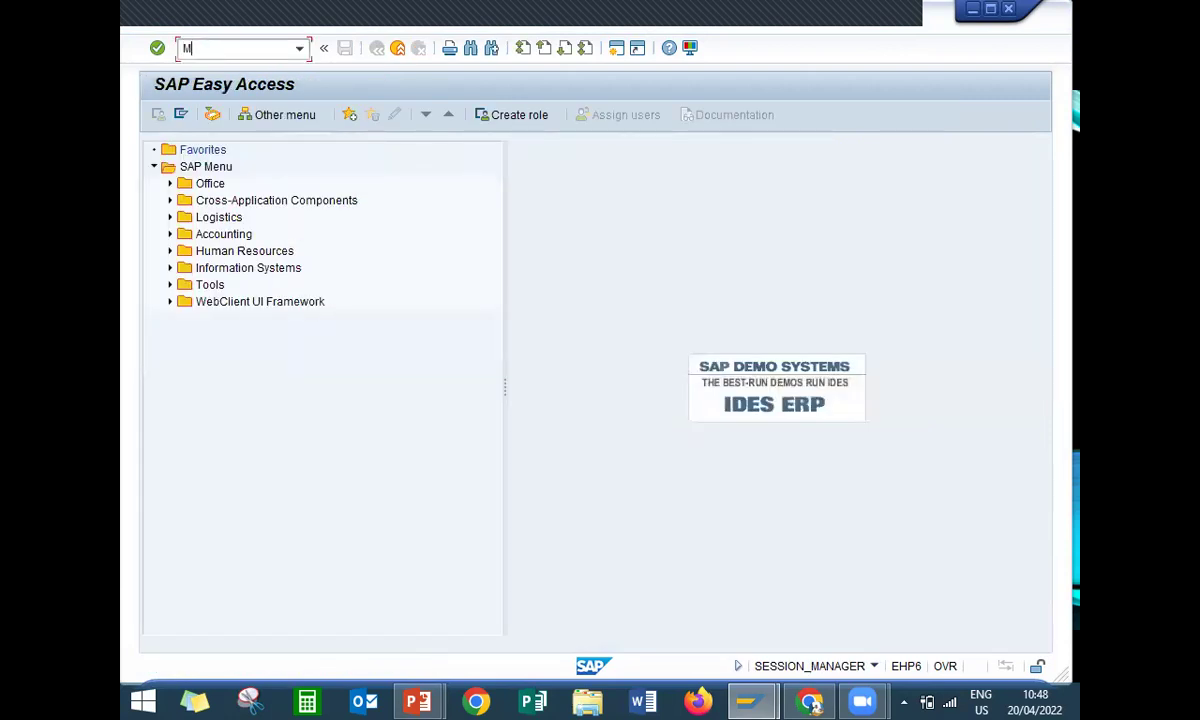
text(MIGO)
key(Return)
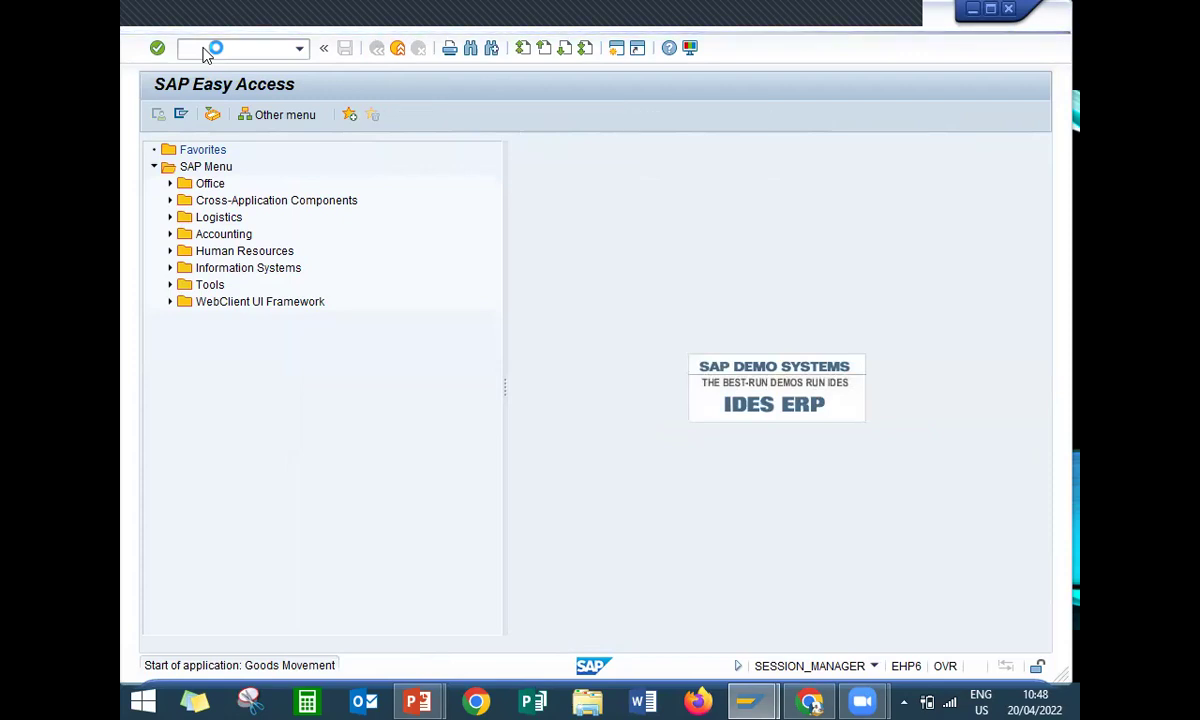
Enter the newly created purchase order's number as the goods receipt reference and load its items.
key(BackSpace)
key(Down)
key(Return)
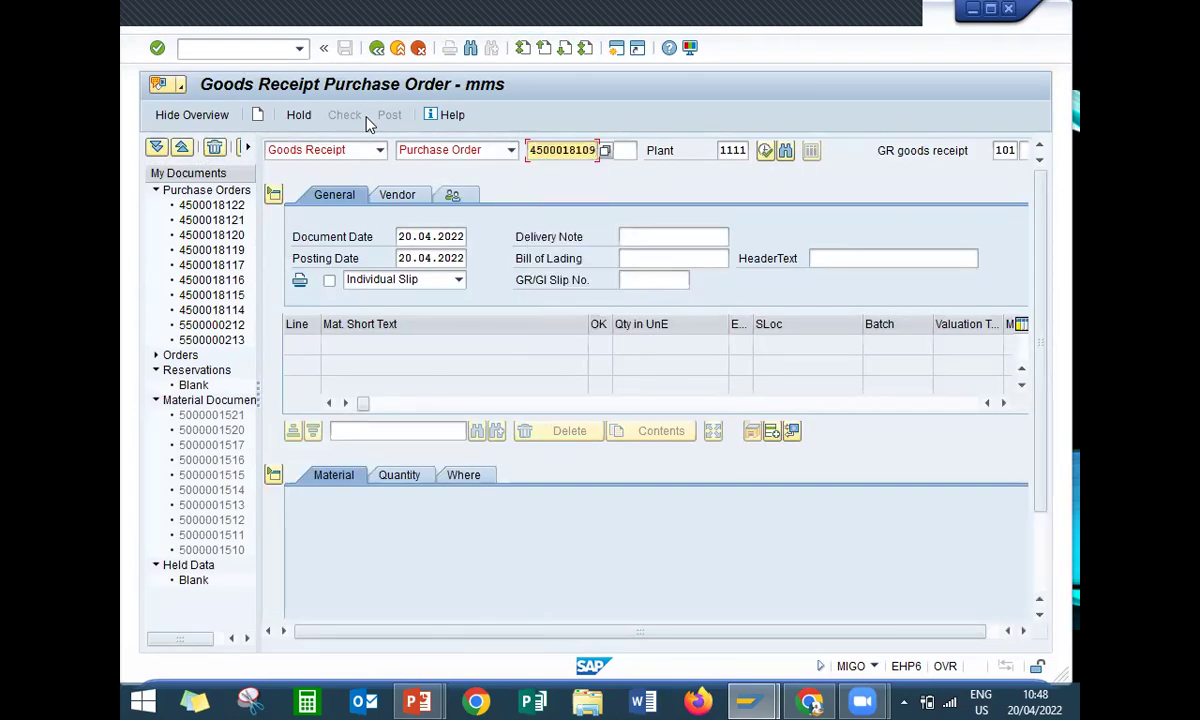
key(BackSpace)
key(BackSpace)
text(2)
key(Return)
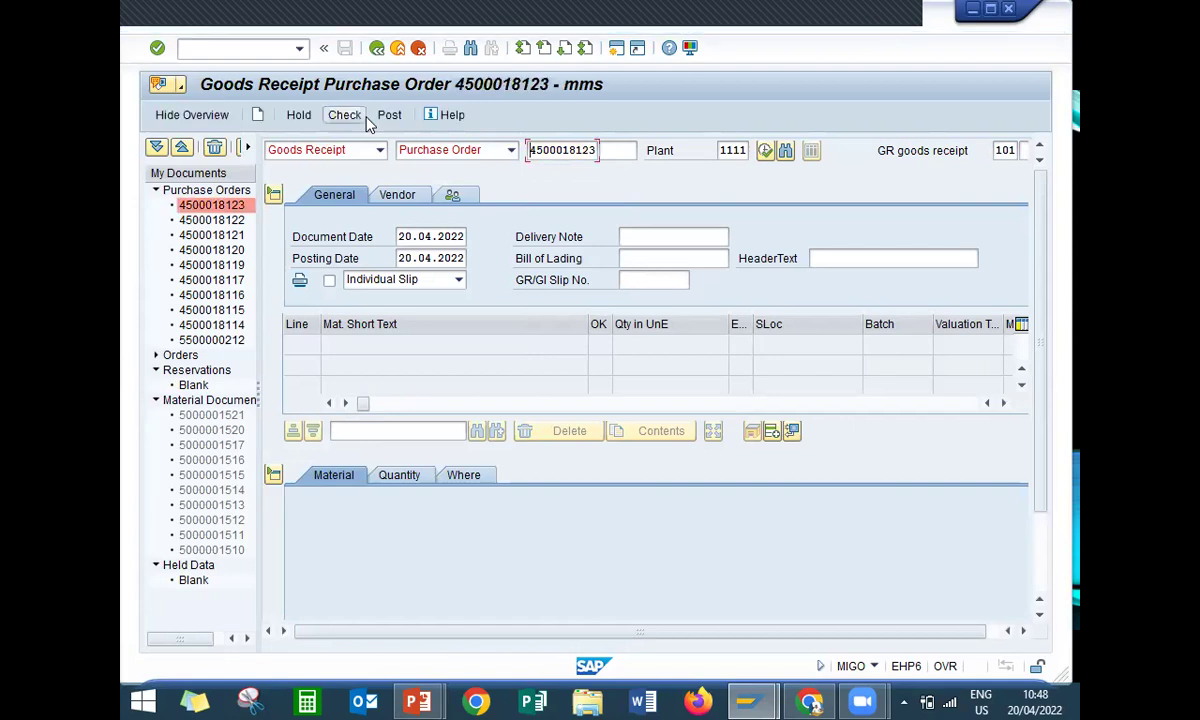
Mark the SODA ASH line as OK, then check and post the goods receipt.
click(771, 432)
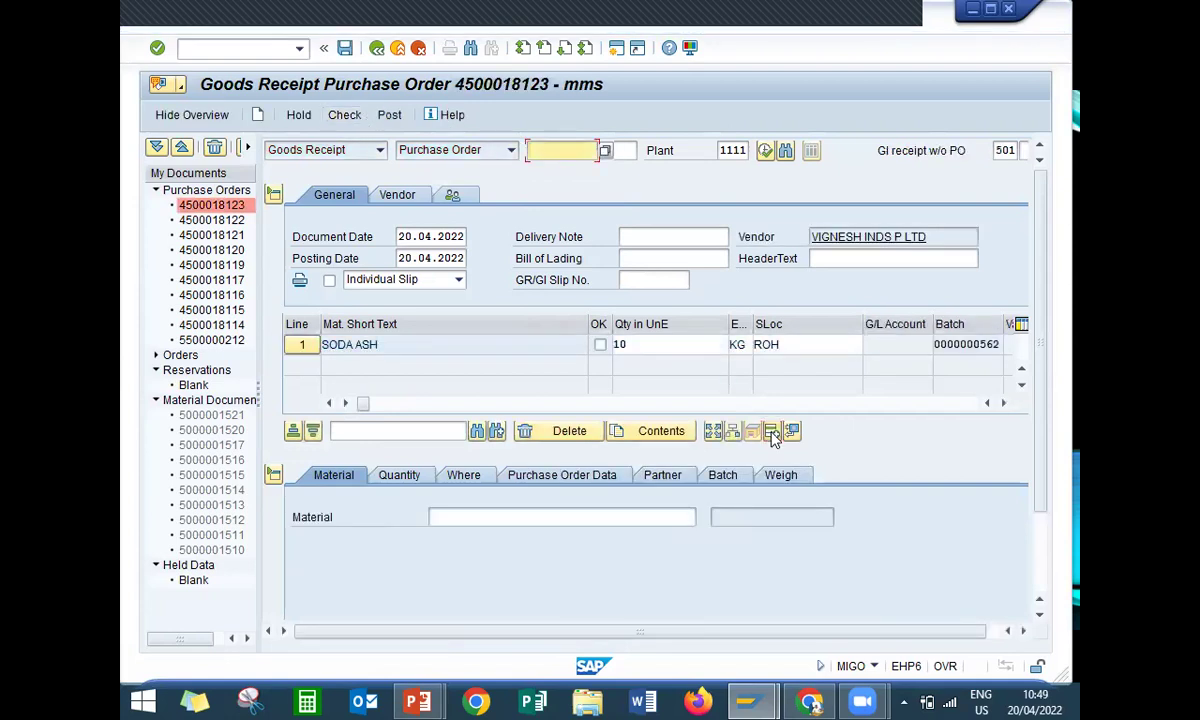
click(600, 345)
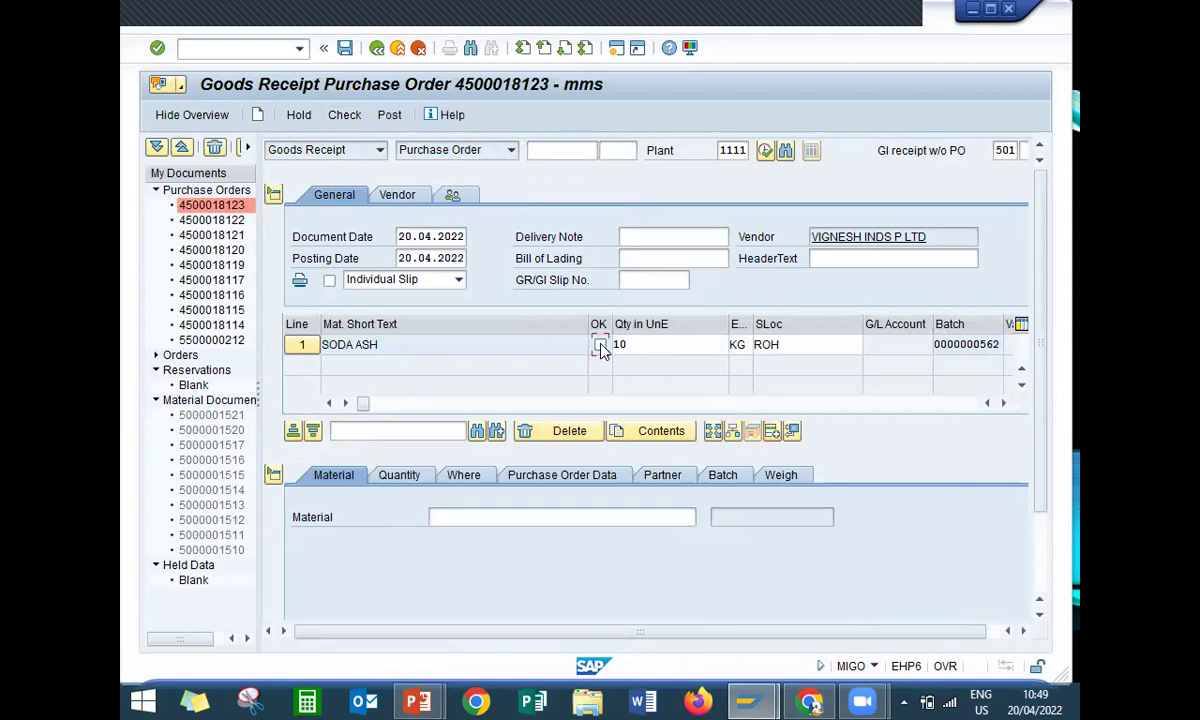
click(345, 115)
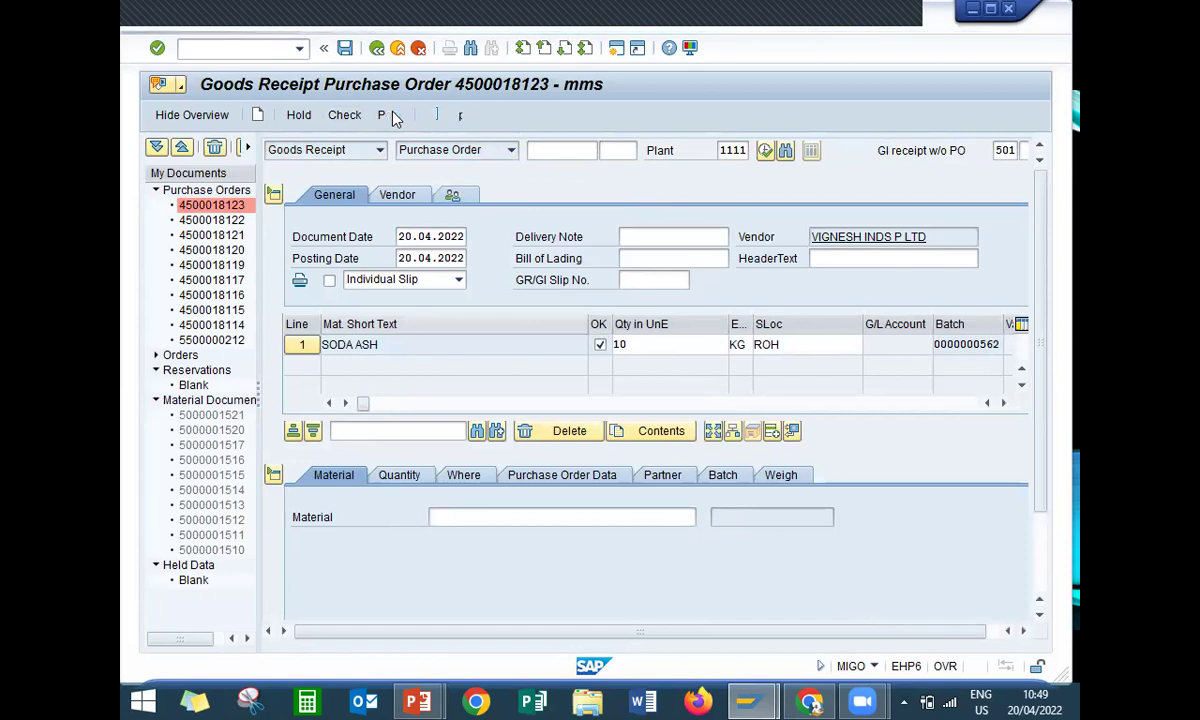
click(392, 115)
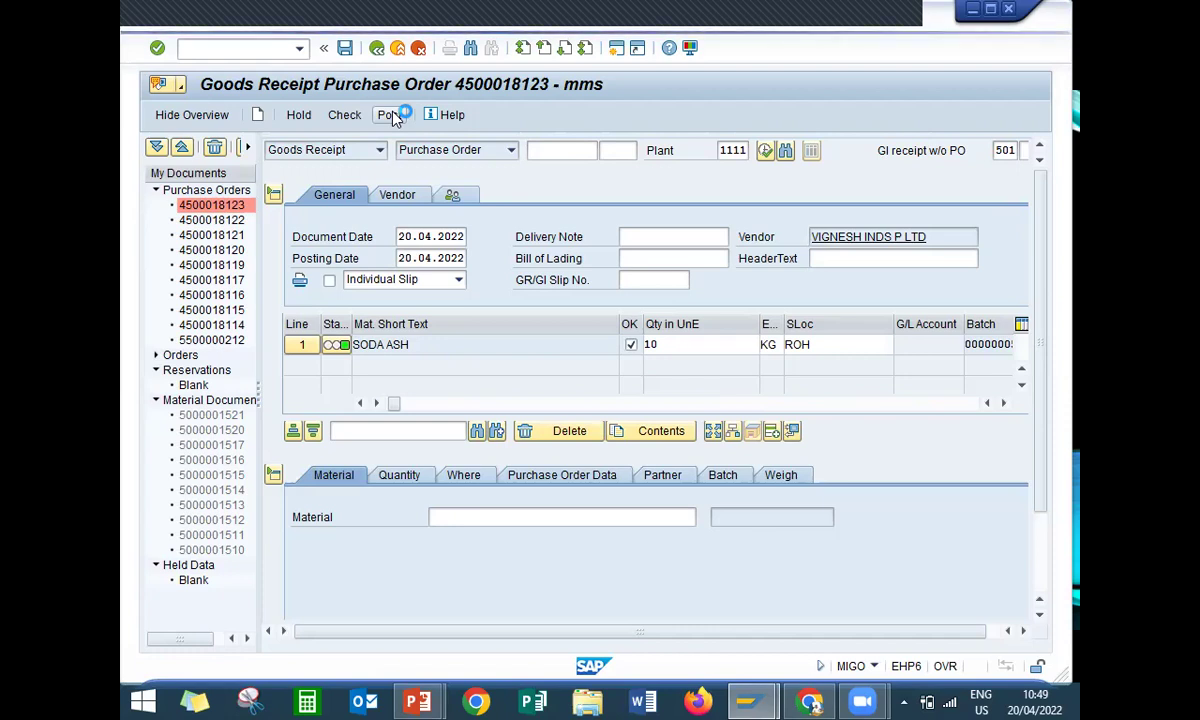
Leave the goods receipt and open the stock overview transaction MMBE.
click(251, 50)
text(/N)
key(Return)
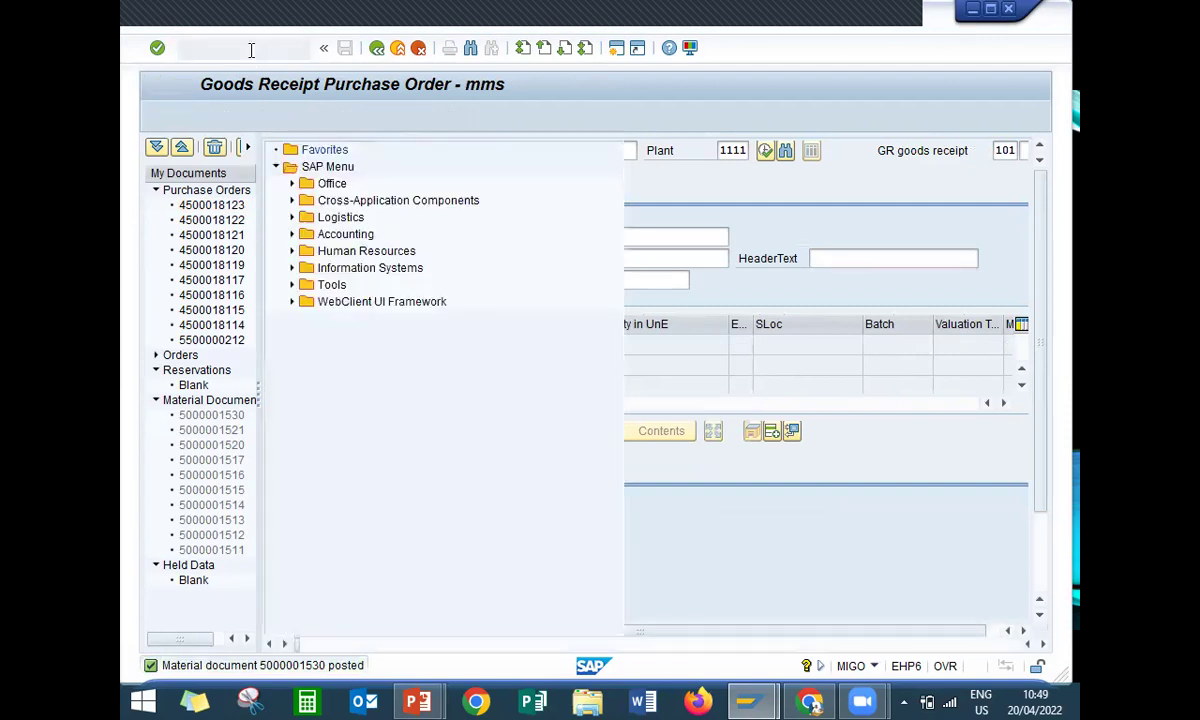
text(MMBE)
key(Return)
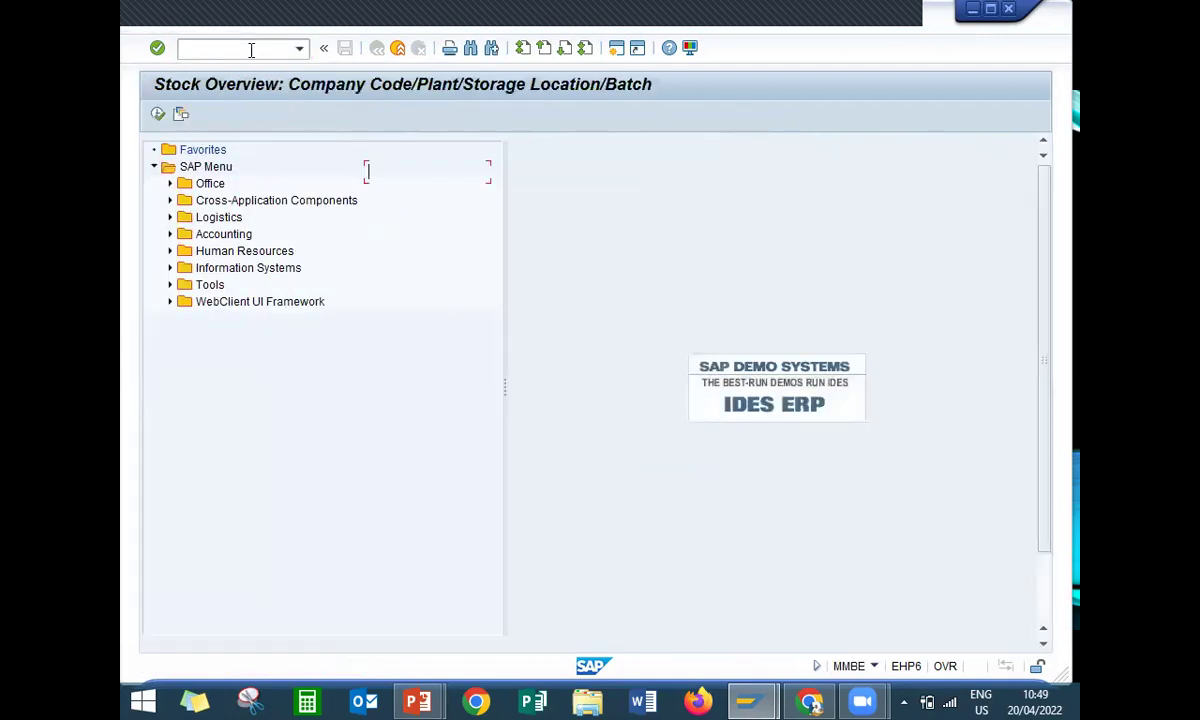
Clear the batch filter and examine the batch-level stock of material 4217 in plant 1111, then leave the stock overview.
click(434, 235)
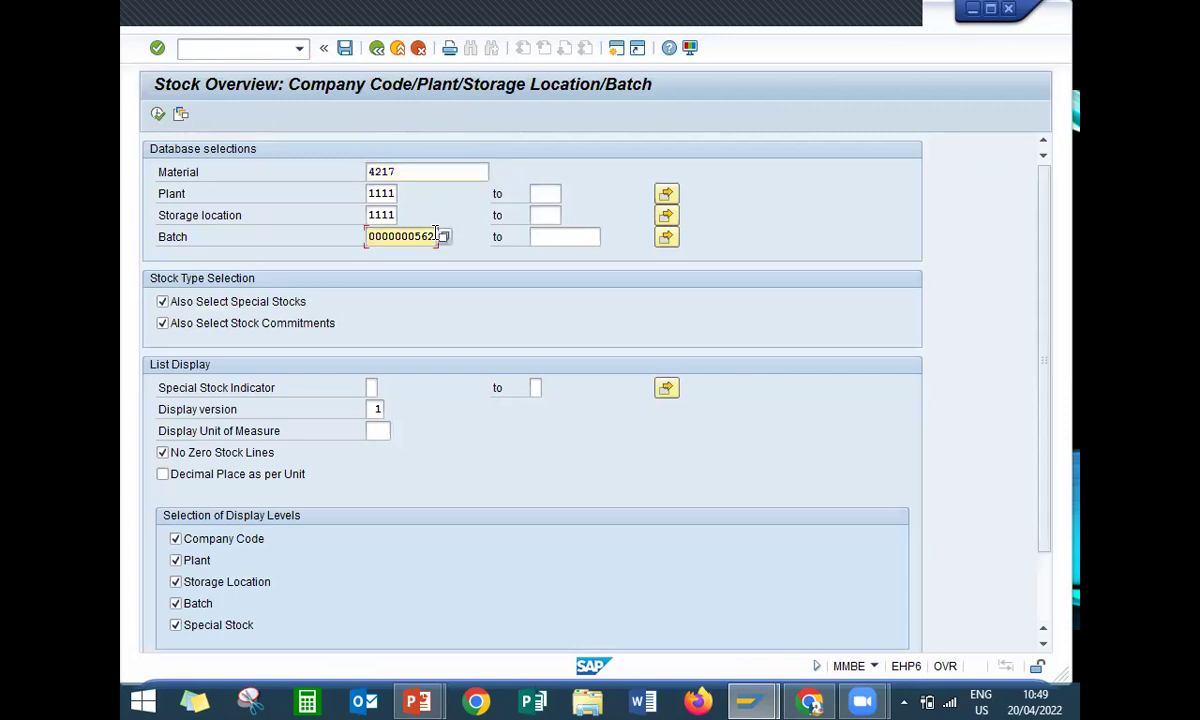
click(434, 235)
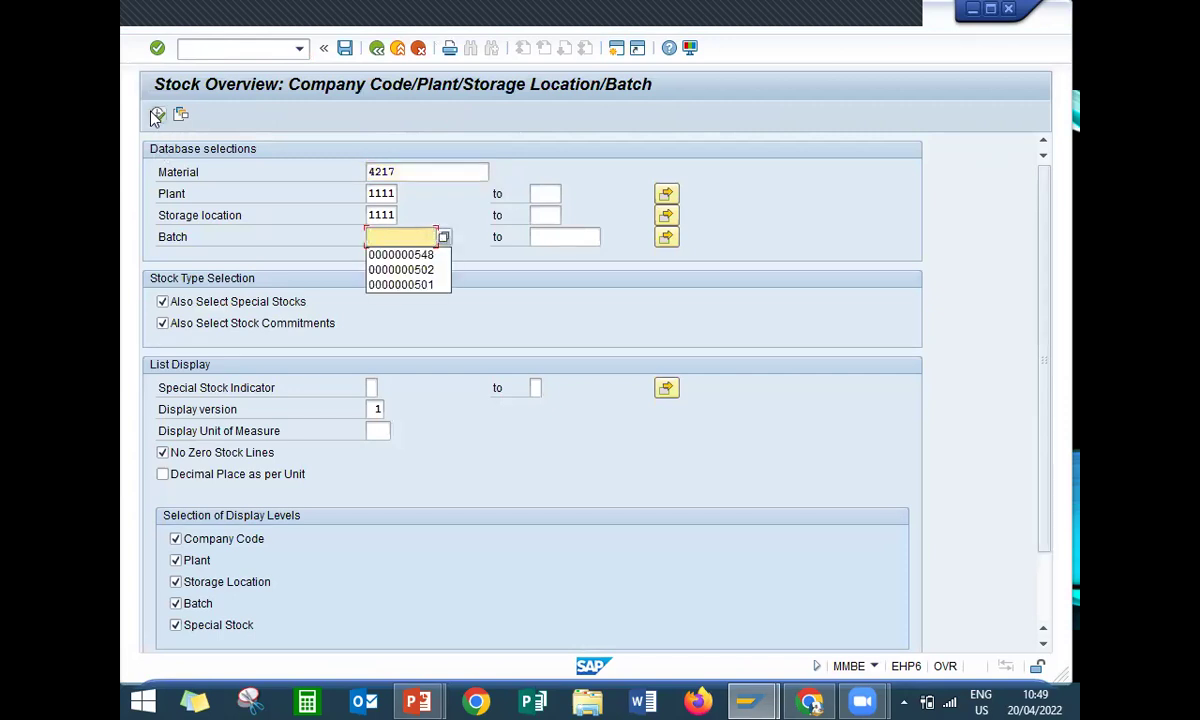
click(157, 115)
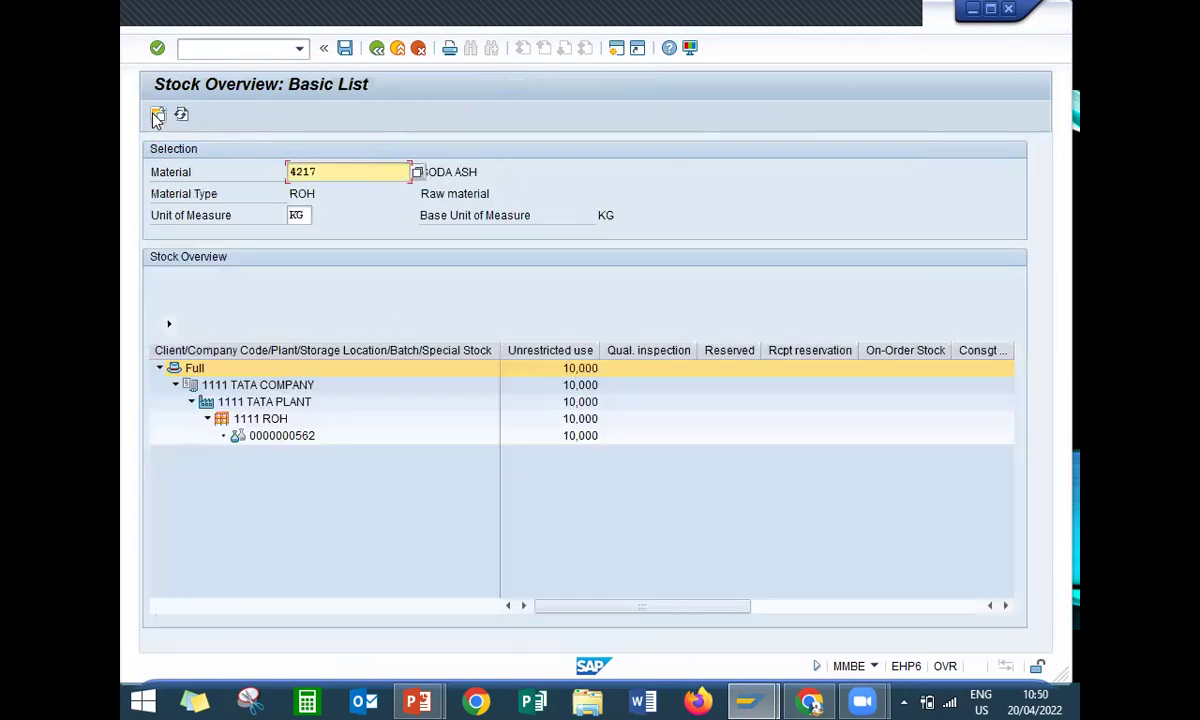
click(287, 443)
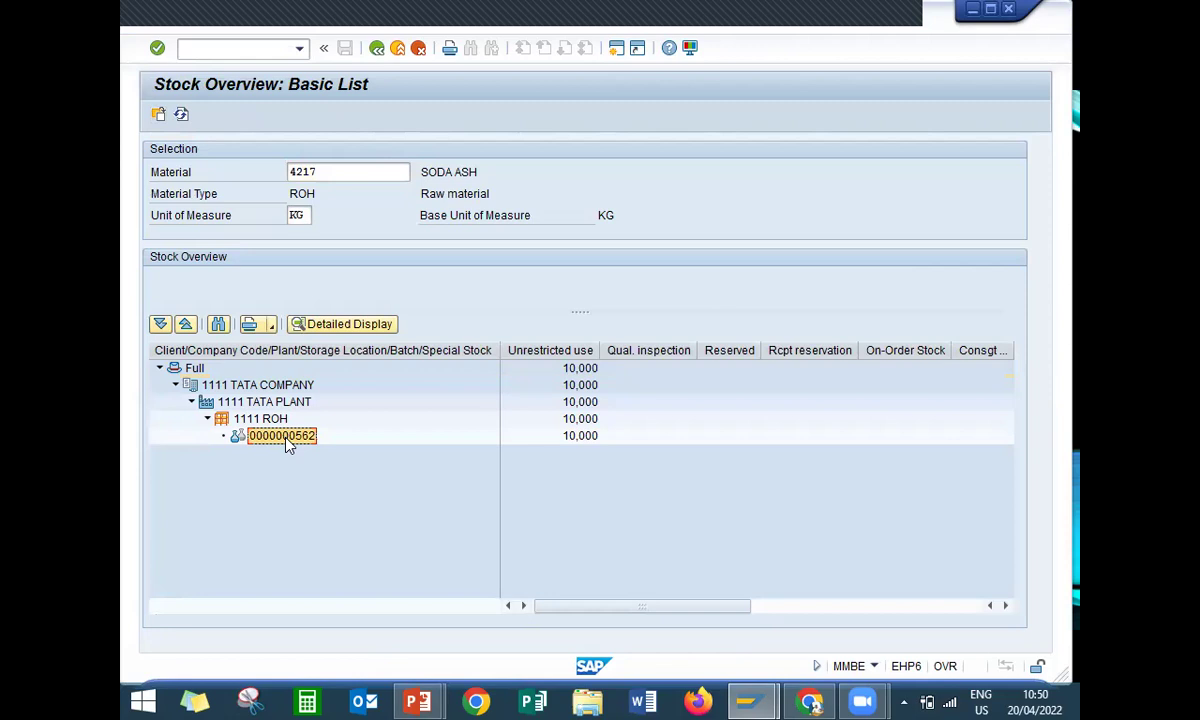
key(F3)
key(F3)
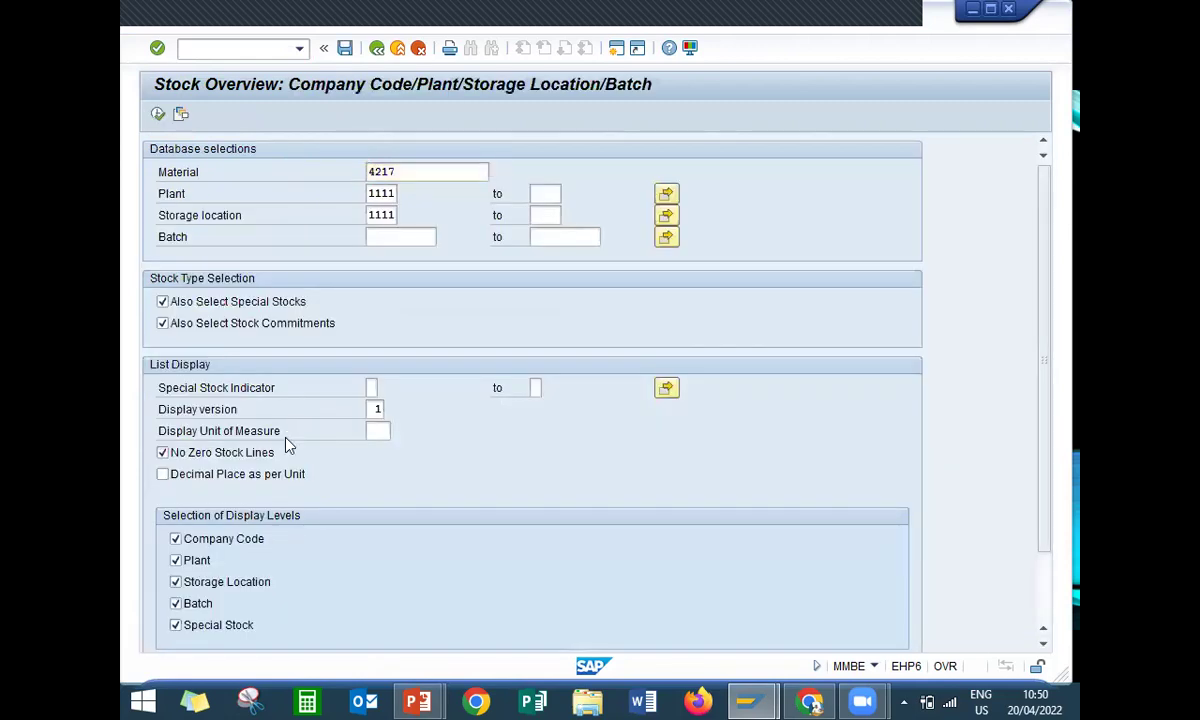
text(MSC3N)
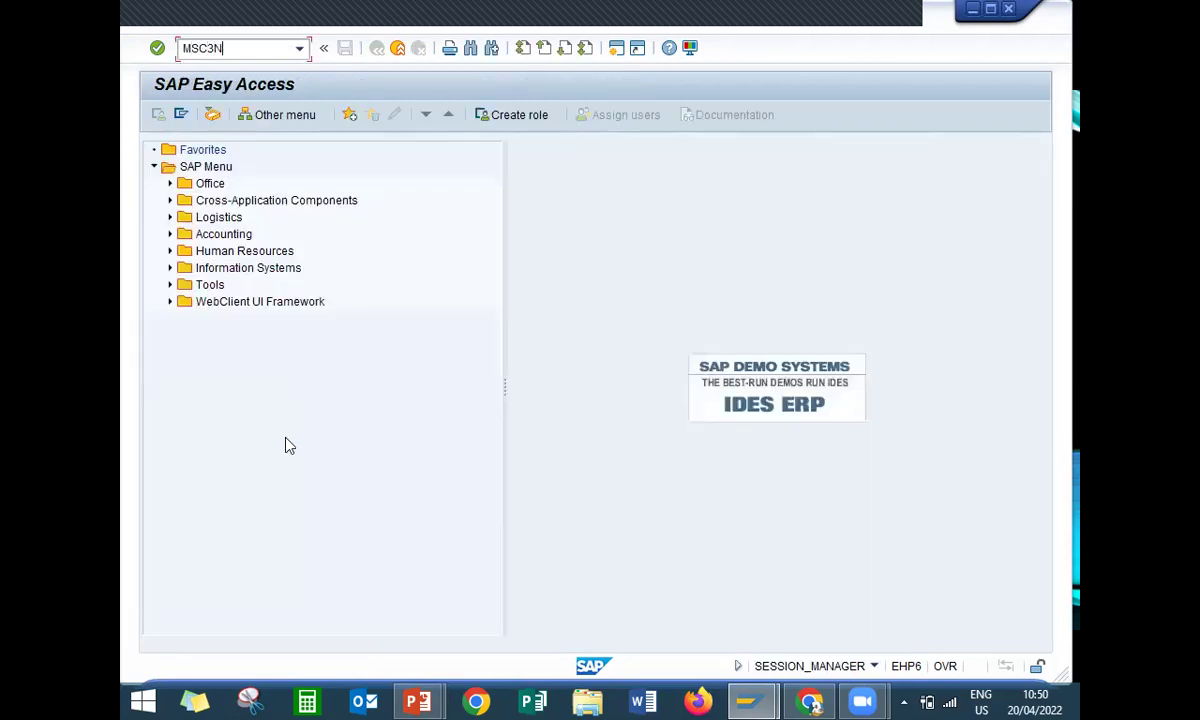
key(Return)
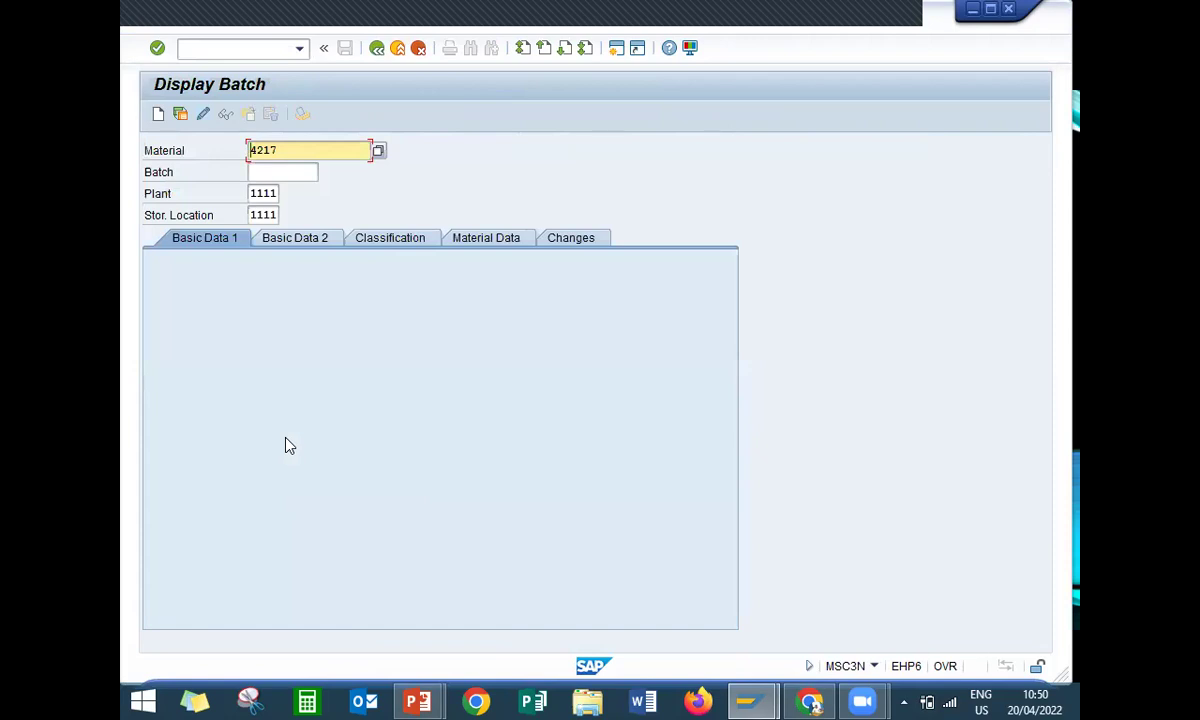
key(Return)
key(BackSpace)
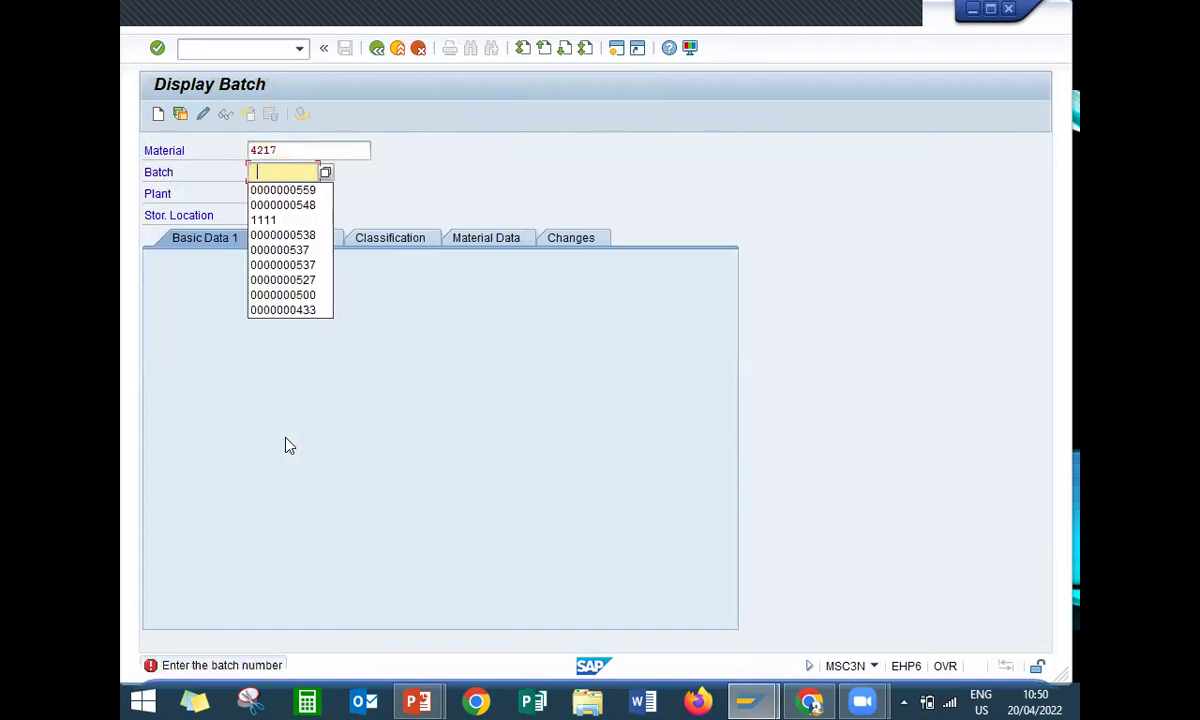
key(Down)
key(Return)
key(BackSpace)
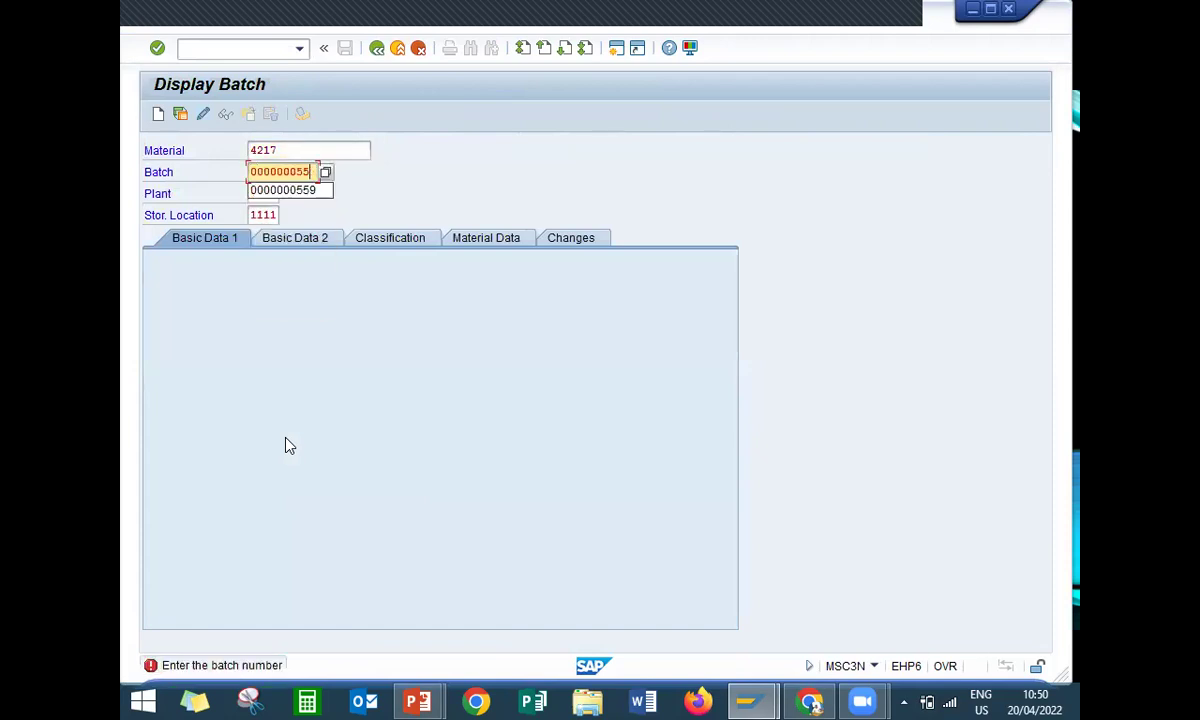
key(BackSpace)
text(62)
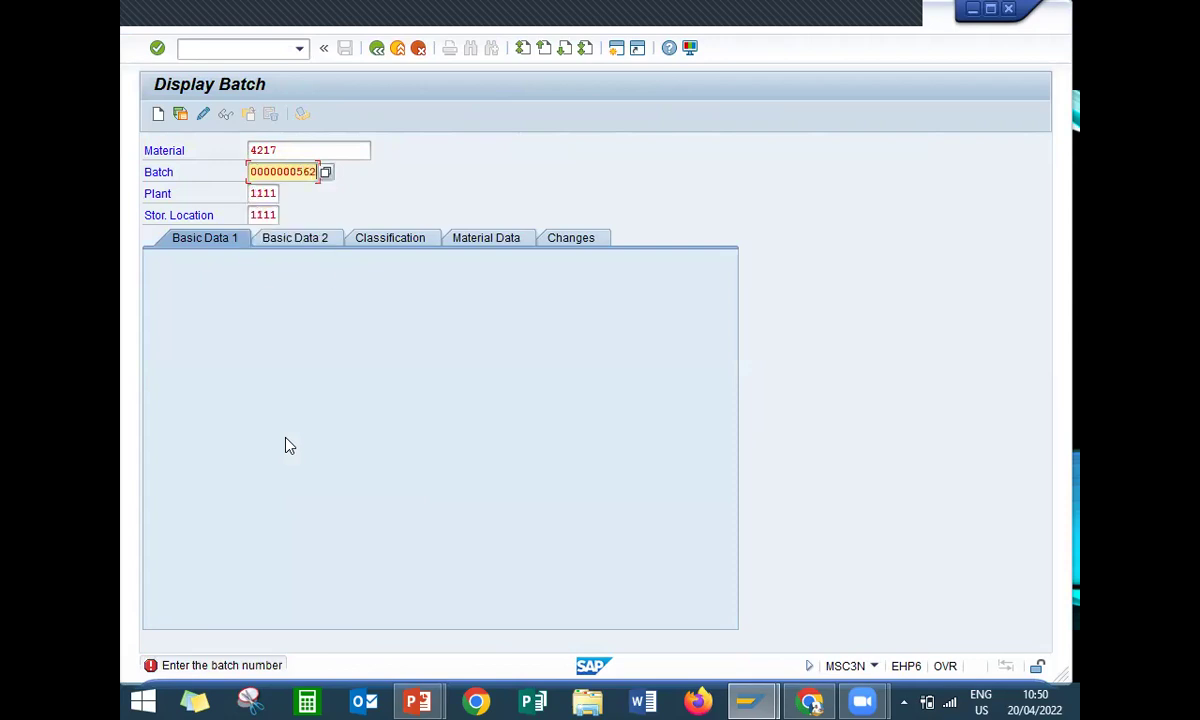
key(Return)
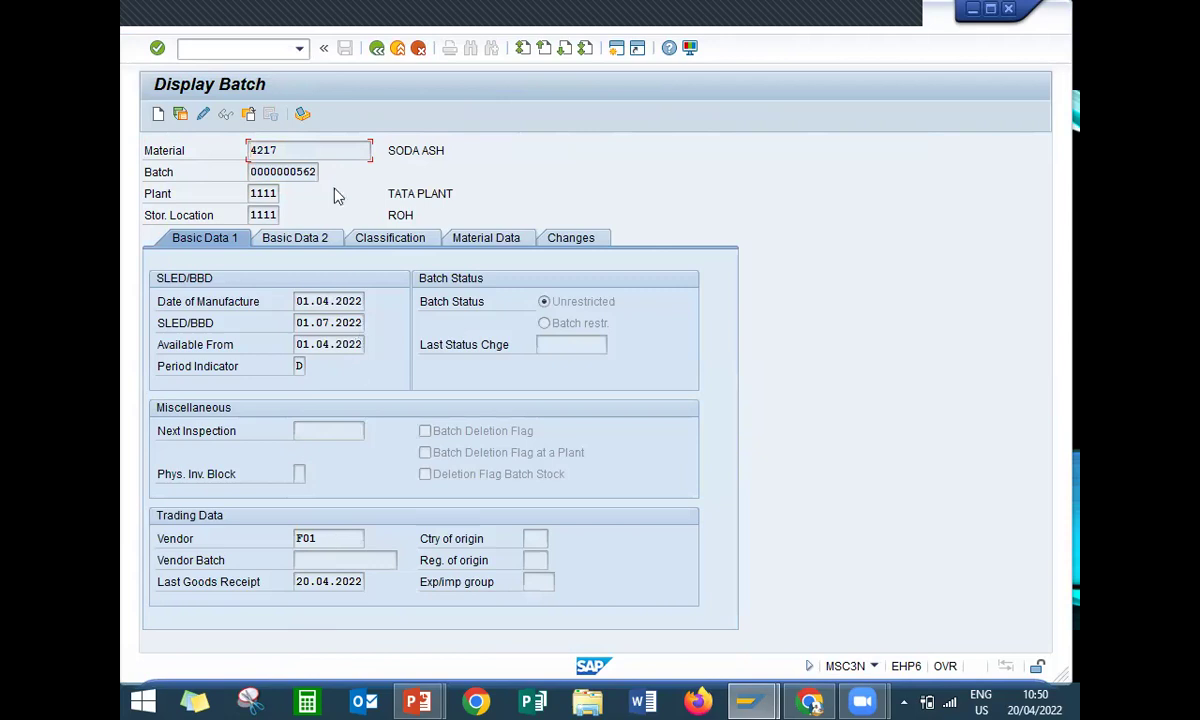
drag(299, 171, 233, 173)
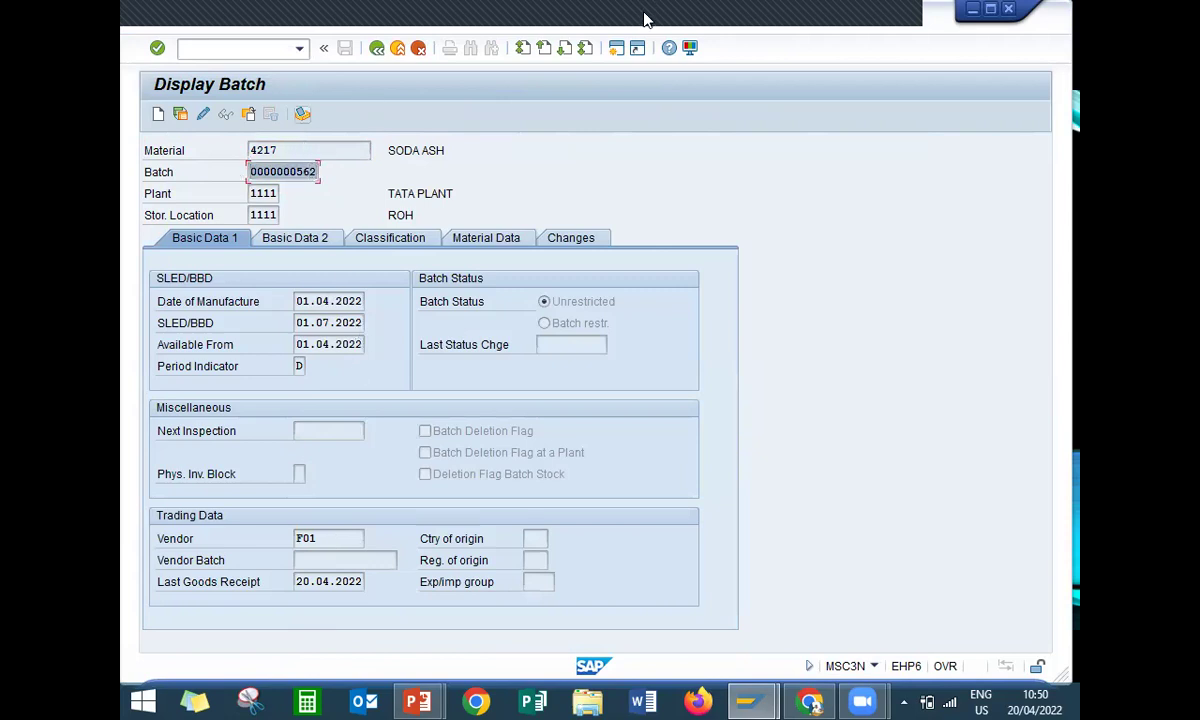